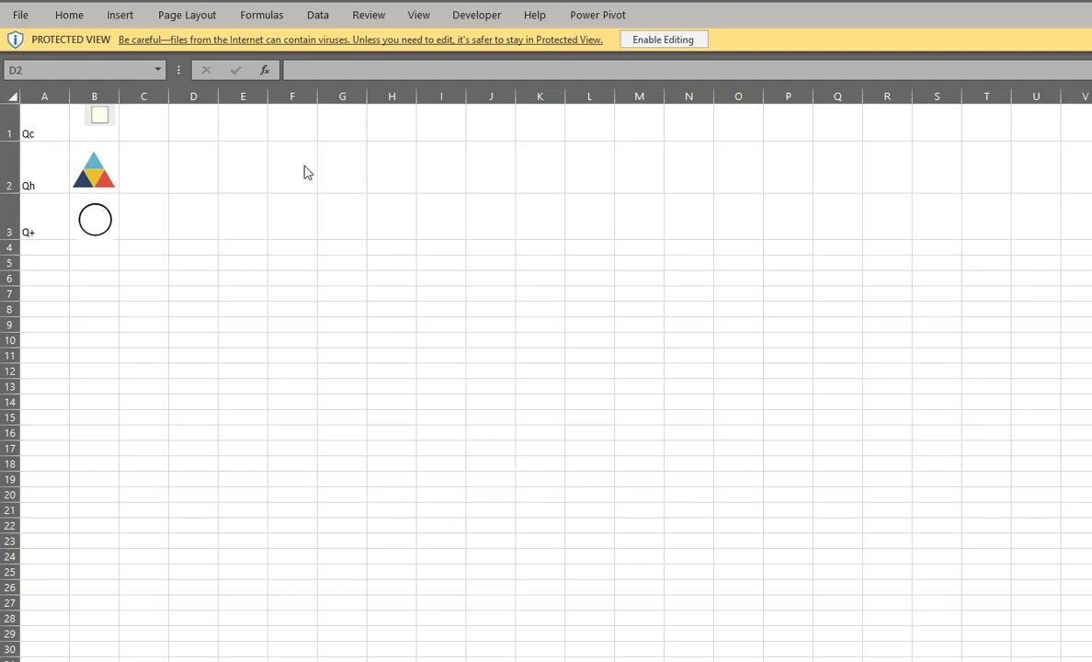
# Enable editing on the downloaded workbook and zoom in on the pictures
pyautogui.click(655, 42)
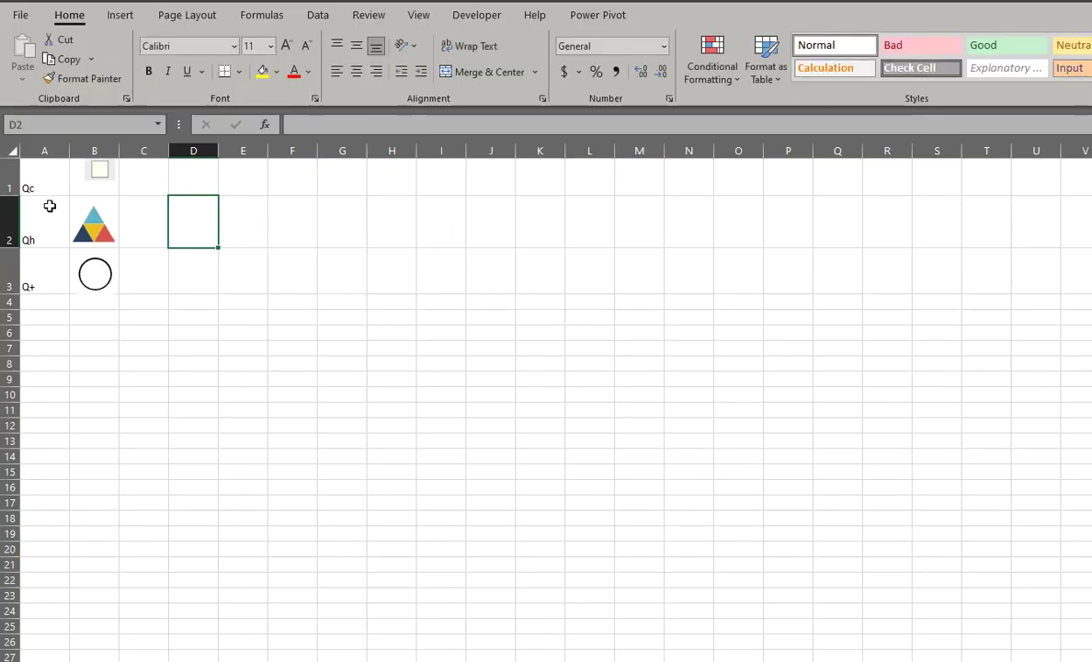
pyautogui.keyDown('ctrl'); pyautogui.scroll(3, 47, 197); pyautogui.keyUp('ctrl')
pyautogui.keyDown('ctrl'); pyautogui.scroll(4, 46, 197); pyautogui.keyUp('ctrl')
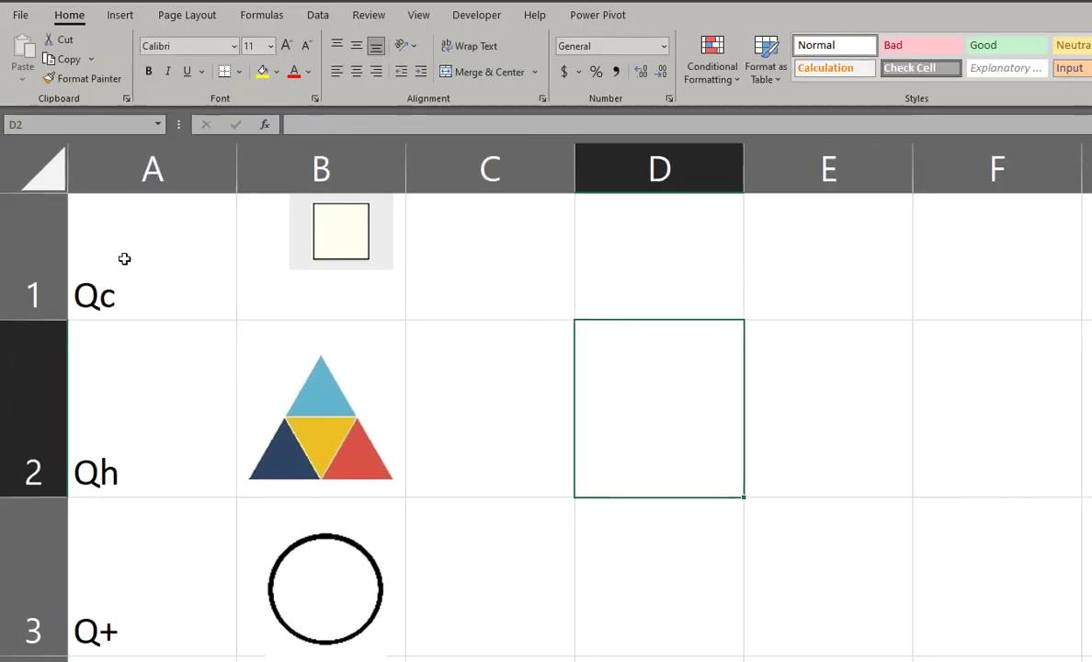
# Select the square picture beside the Qc code in B1
pyautogui.click(125, 256)
pyautogui.click(336, 262)
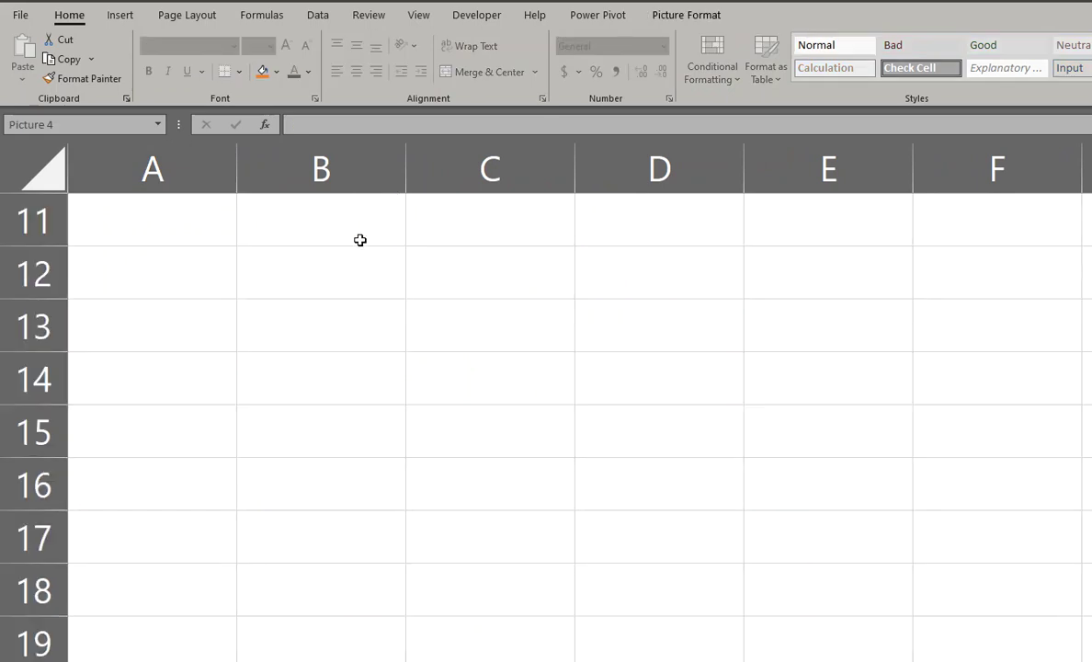
pyautogui.keyDown('ctrl'); pyautogui.scroll(-5, 426, 419); pyautogui.keyUp('ctrl')
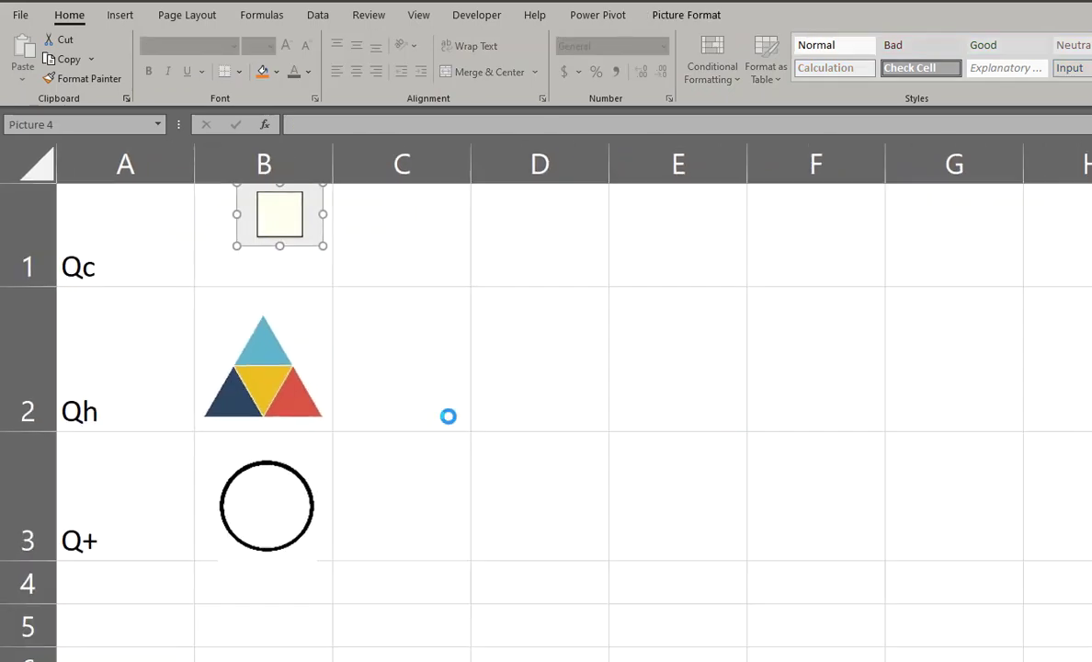
pyautogui.keyDown('ctrl'); pyautogui.scroll(-1, 448, 417); pyautogui.keyUp('ctrl')
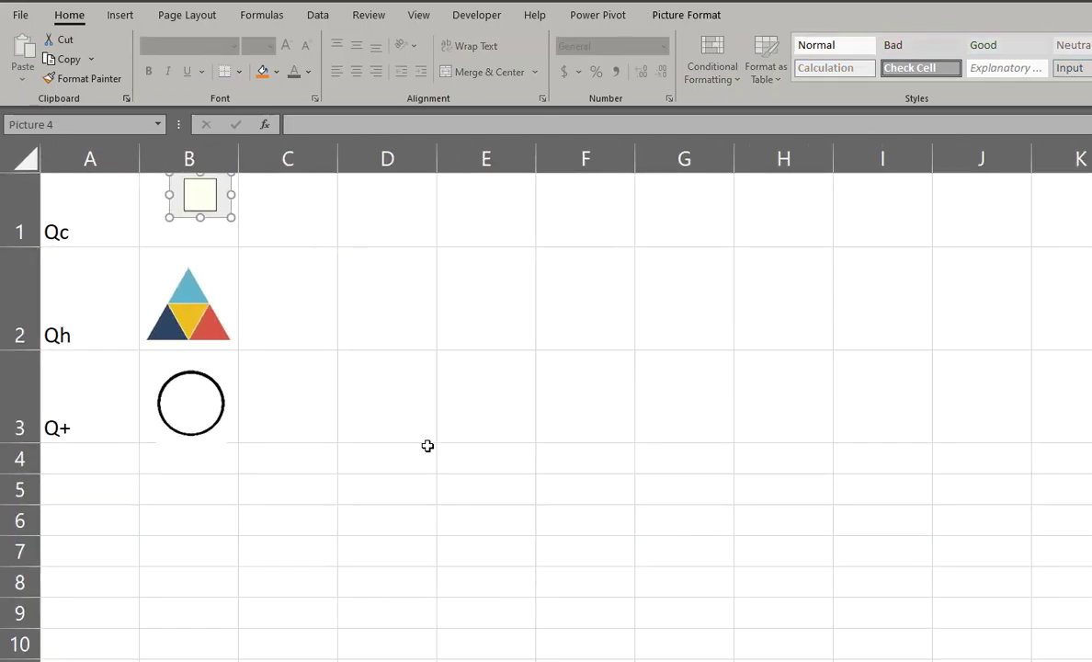
pyautogui.click(204, 231)
pyautogui.click(203, 204)
# Use the Name Box to name G1 Pict1, G2 Pict2 and G3 Pict3
pyautogui.click(682, 205)
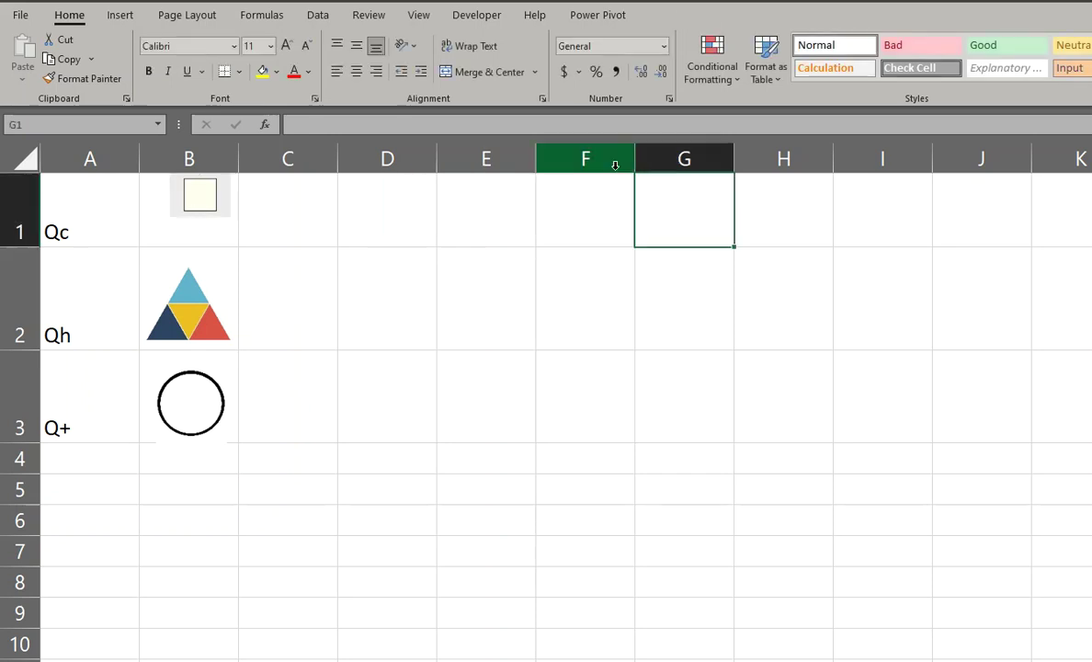
pyautogui.click(164, 125)
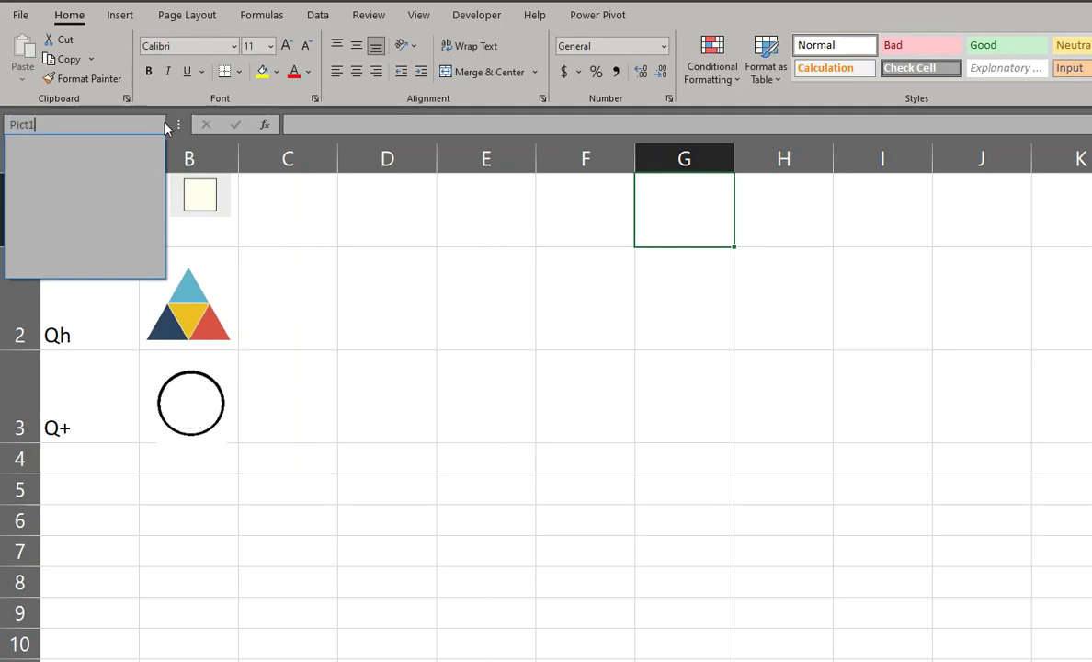
pyautogui.press('Return')
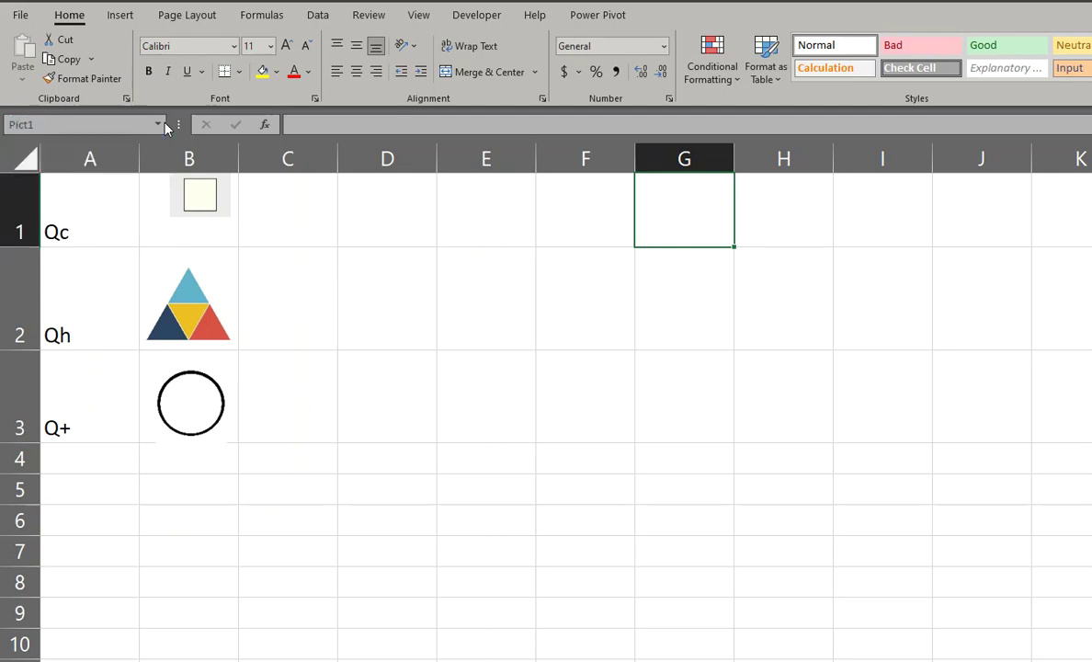
pyautogui.press('Down')
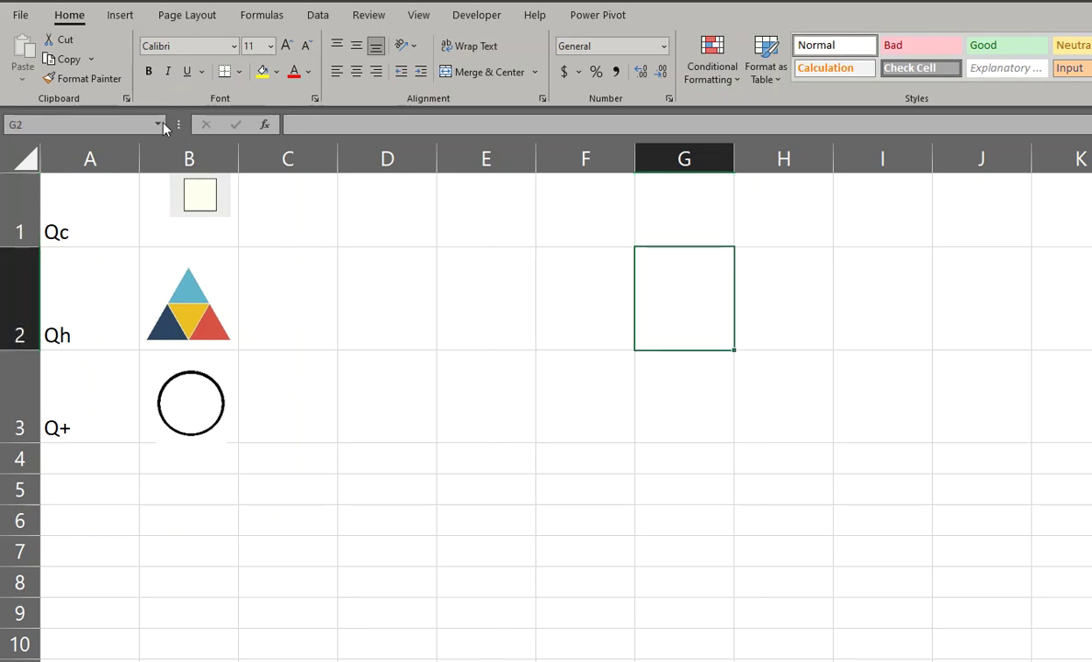
pyautogui.click(161, 125)
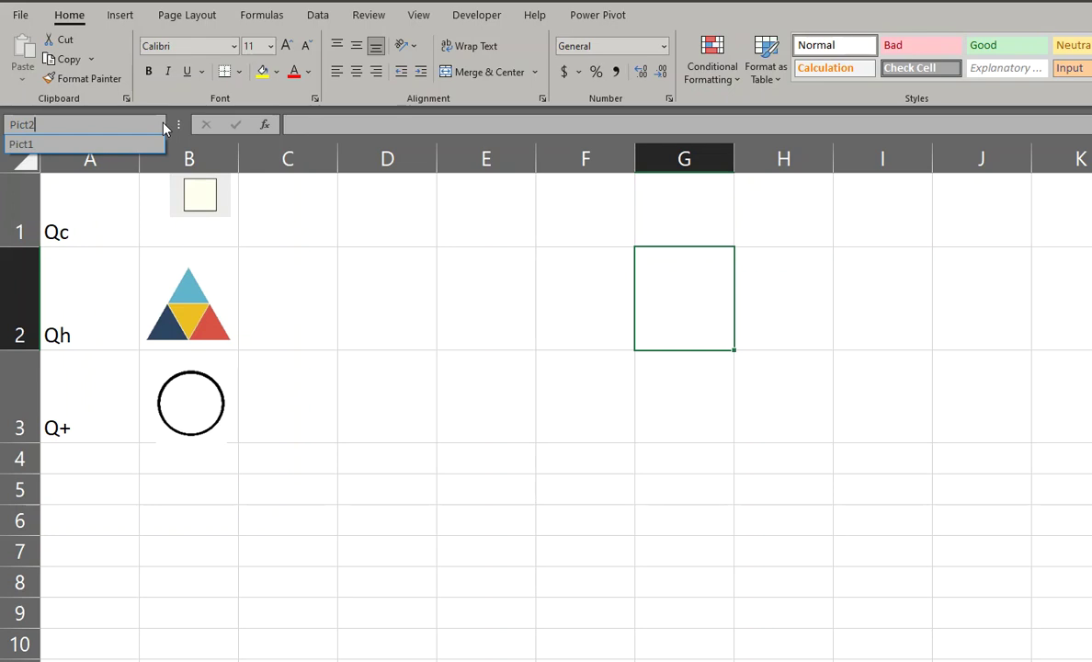
pyautogui.press('Escape')
pyautogui.press('Down')
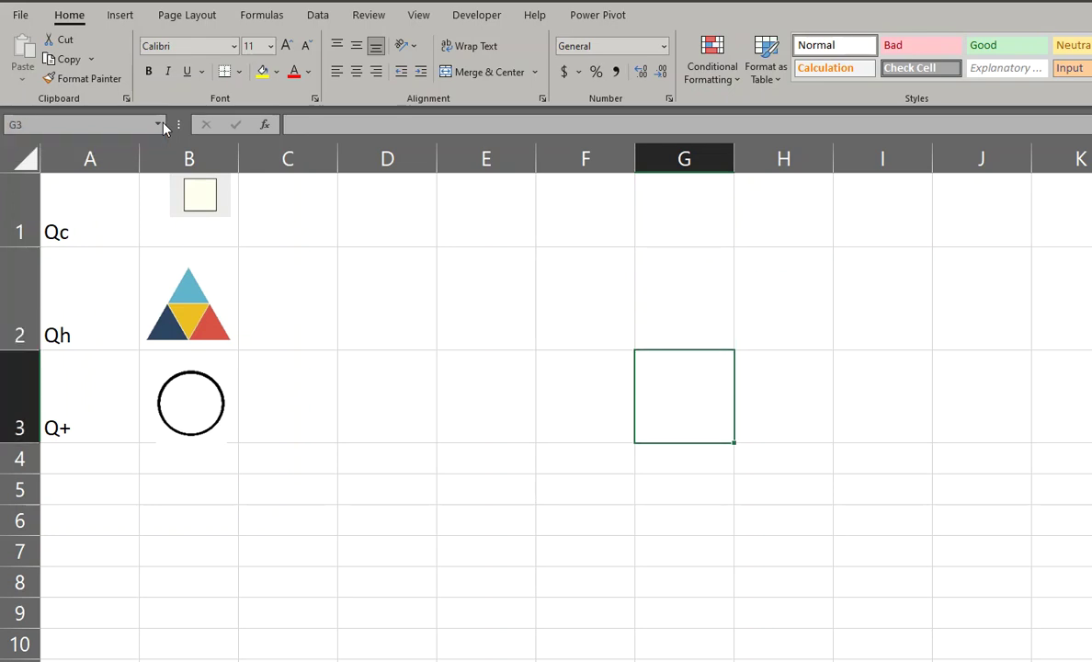
pyautogui.click(162, 124)
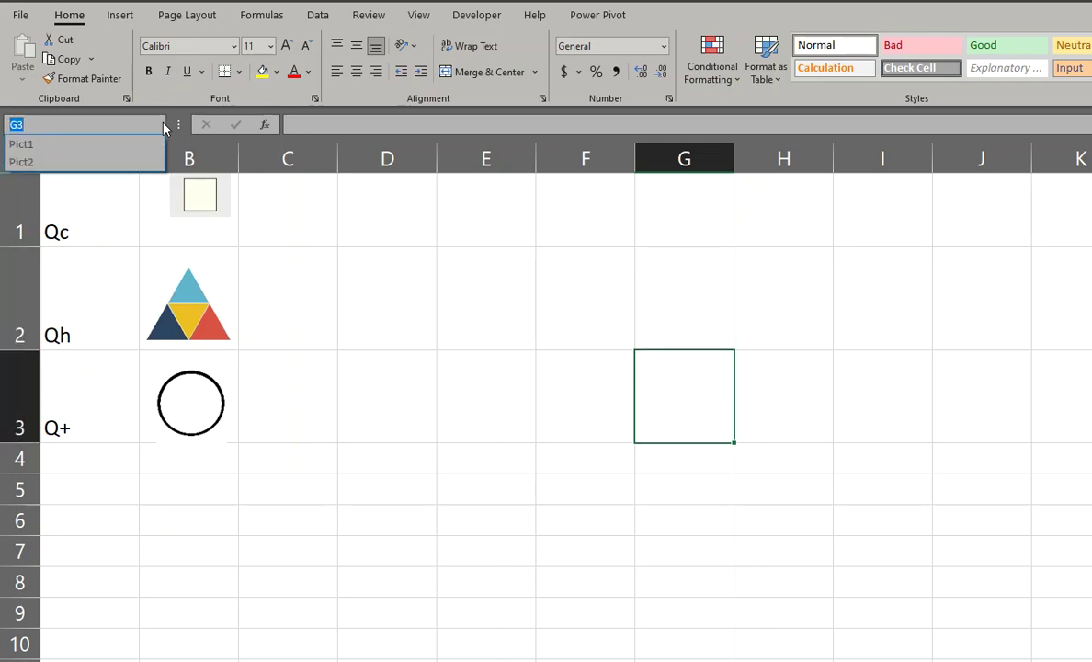
pyautogui.write('Pict3')
pyautogui.press('Return')
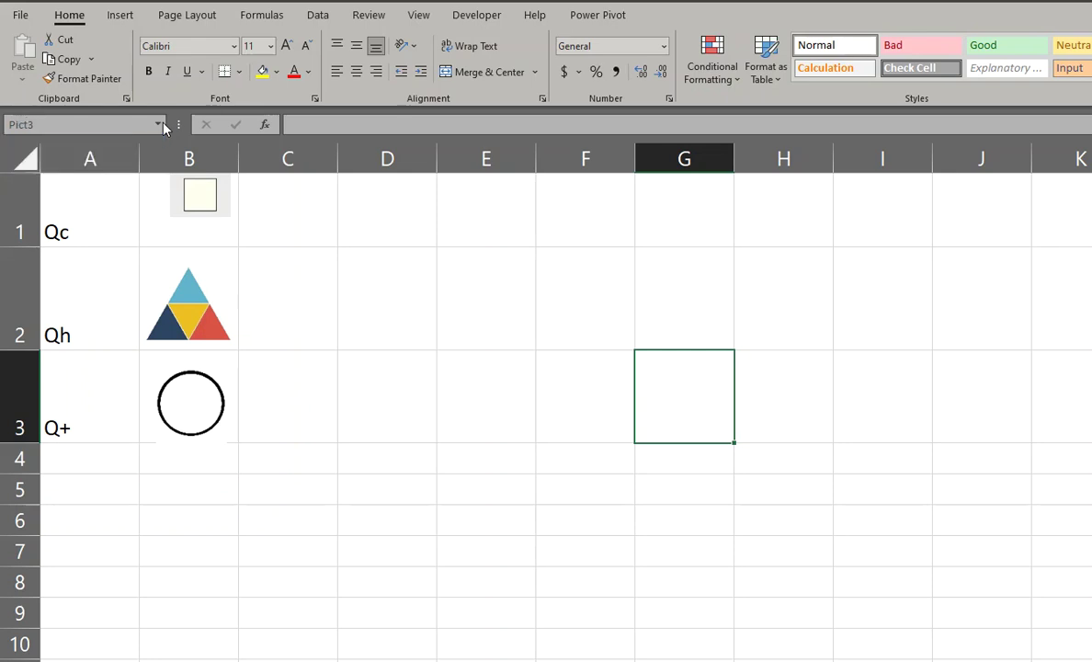
pyautogui.click(210, 210)
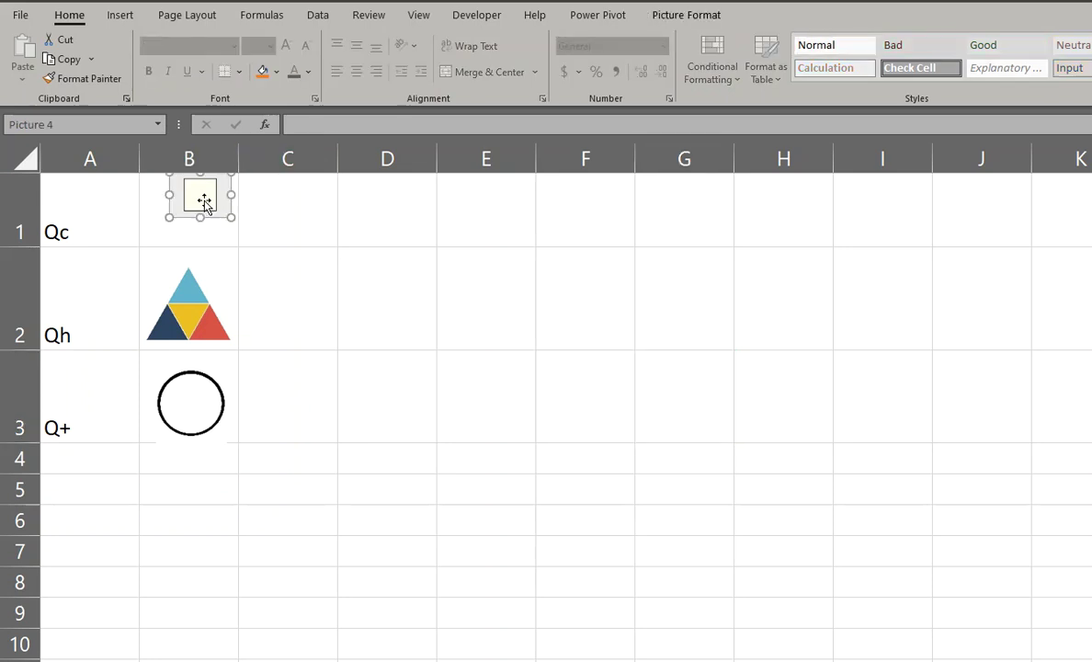
# Select the square, triangle and circle pictures and copy them into column G
pyautogui.keyDown('ctrl'); pyautogui.click(167, 276); pyautogui.keyUp('ctrl')
pyautogui.keyDown('ctrl'); pyautogui.click(172, 378); pyautogui.keyUp('ctrl')
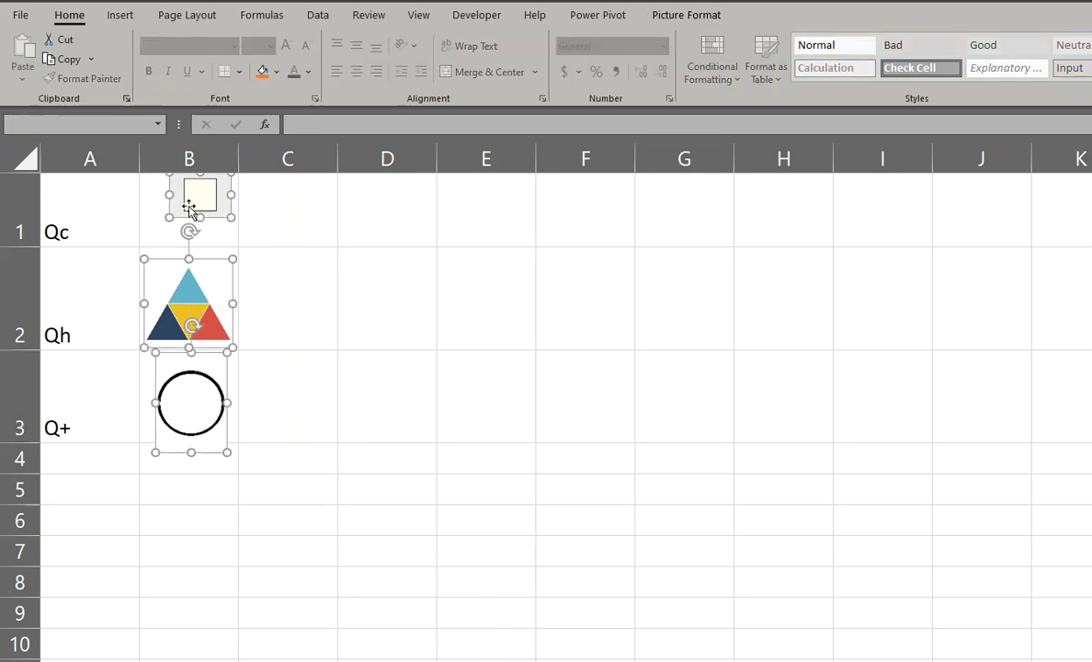
pyautogui.moveTo(189, 207); pyautogui.dragTo(693, 210)
pyautogui.click(747, 241)
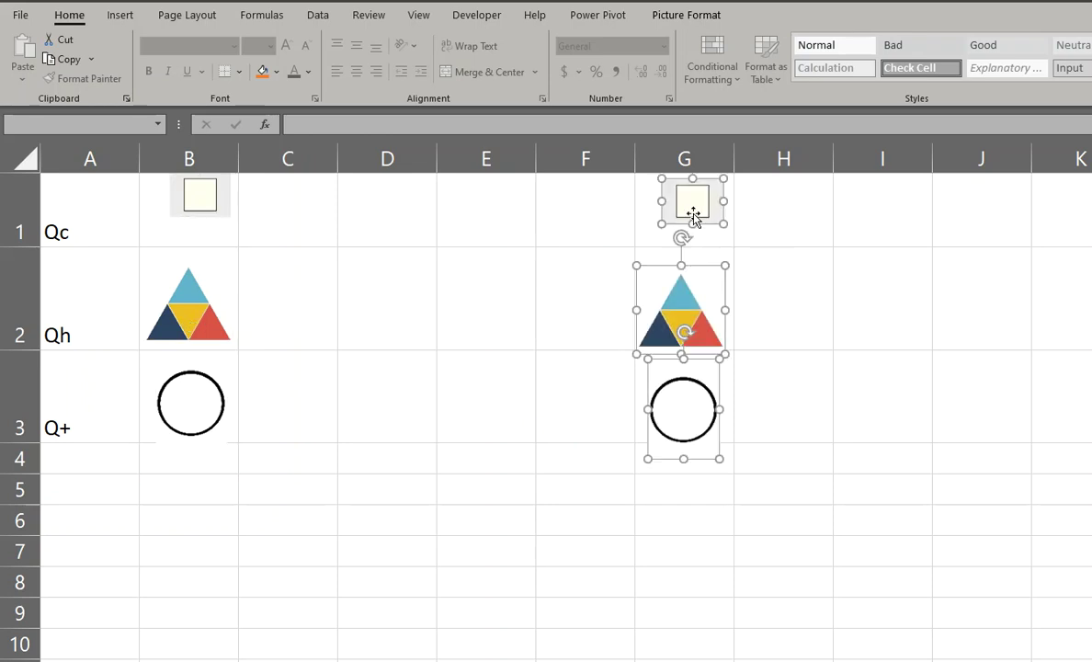
# Nudge the triangle and circle copies up into cells G2 and G3
pyautogui.click(766, 241)
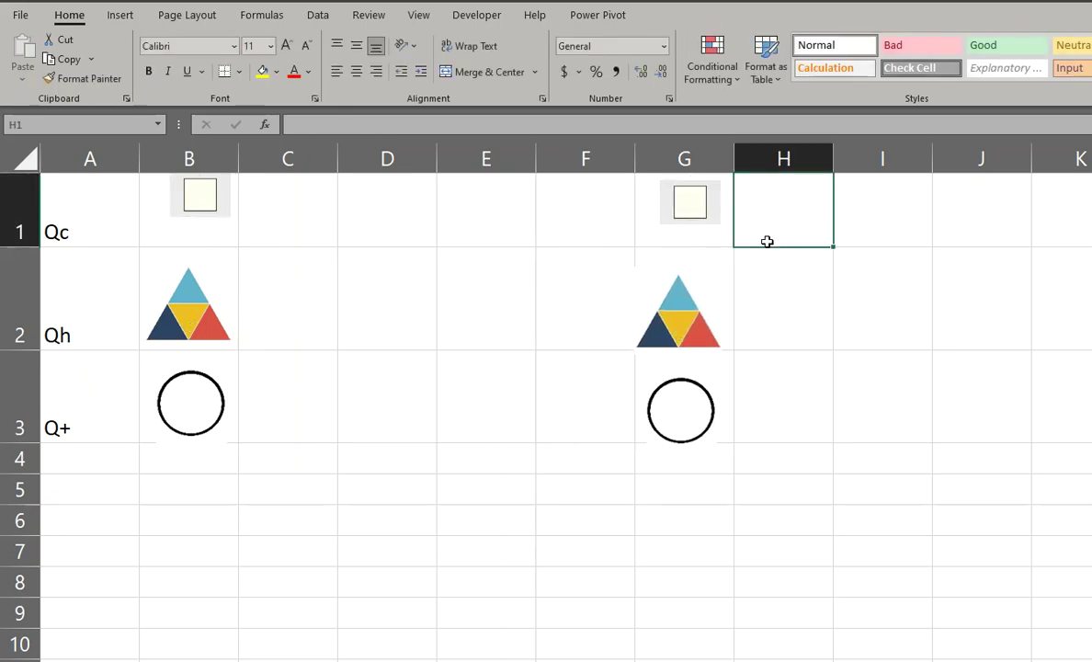
pyautogui.moveTo(689, 311); pyautogui.dragTo(696, 292)
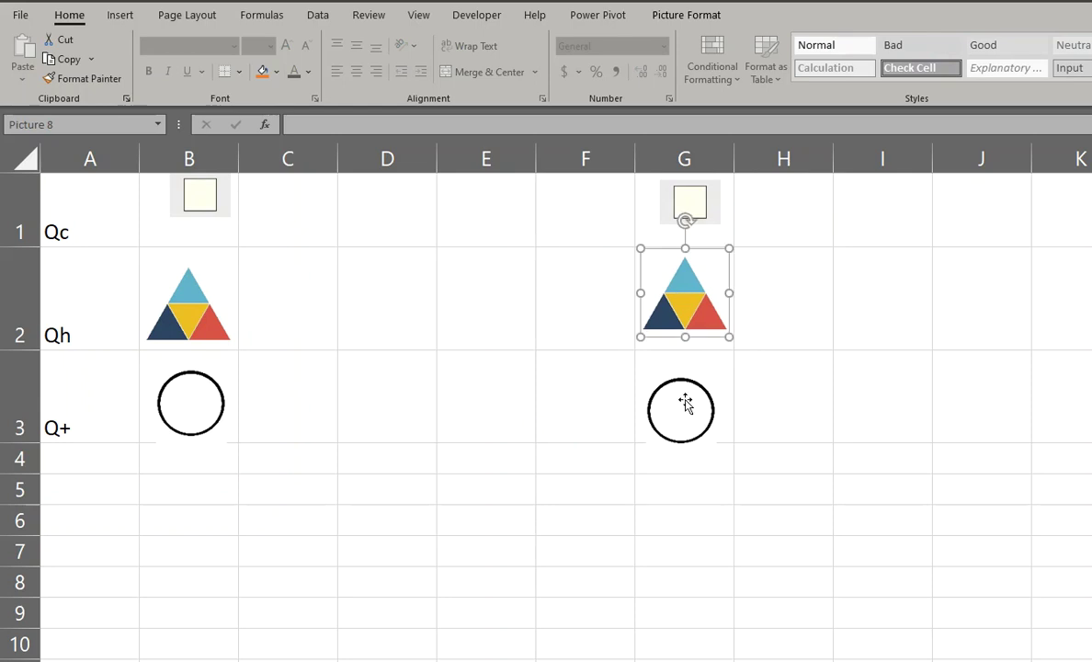
pyautogui.moveTo(686, 404); pyautogui.dragTo(690, 390)
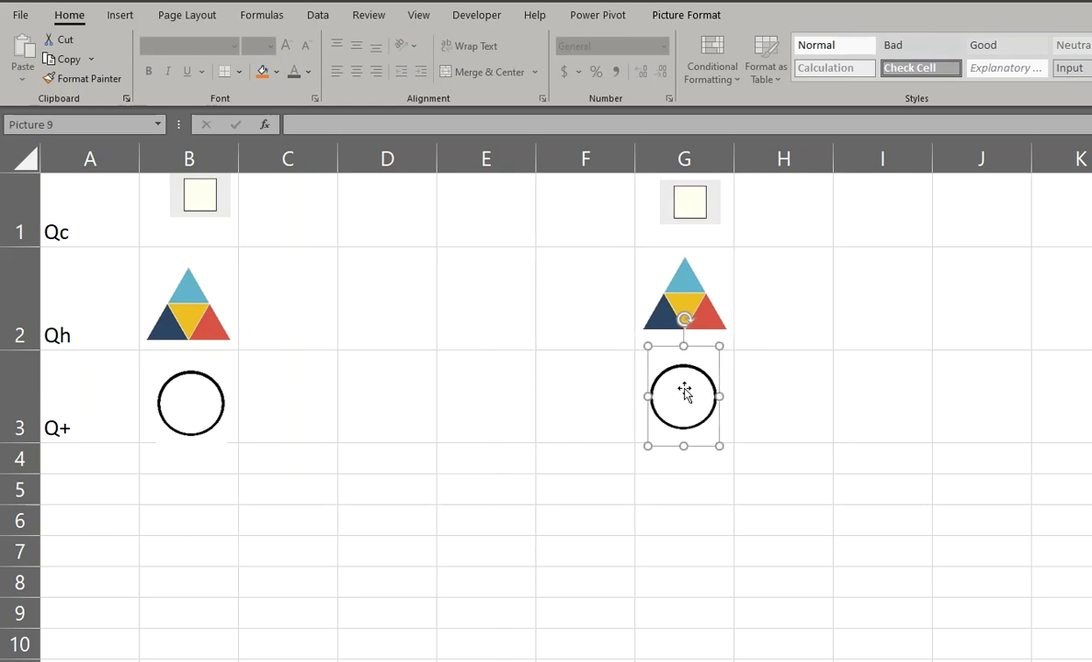
pyautogui.click(692, 294)
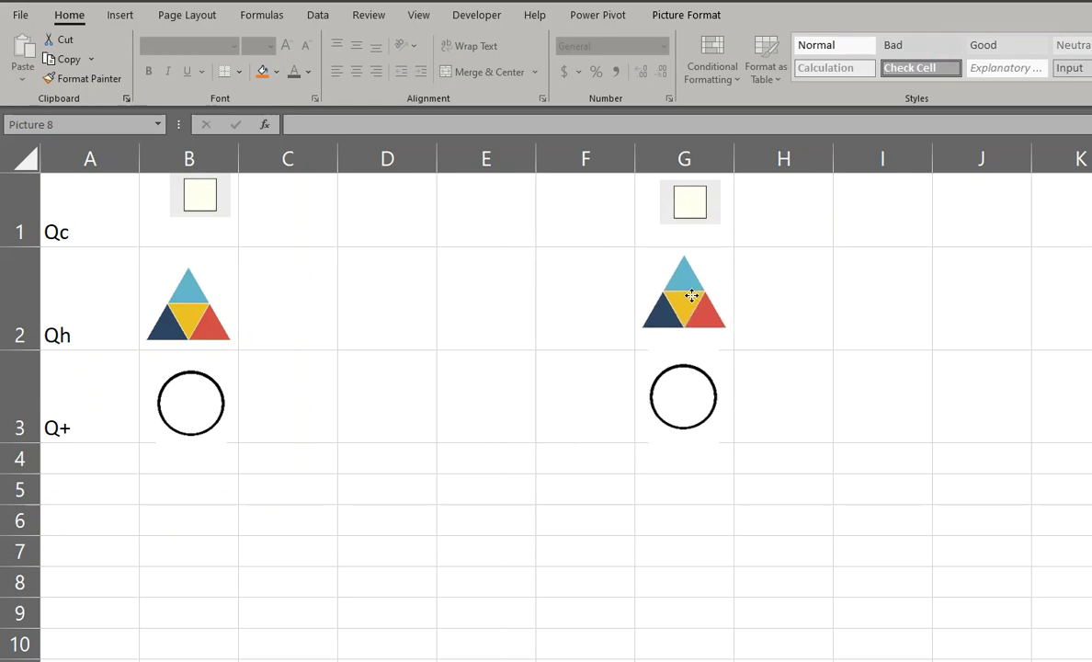
pyautogui.click(694, 216)
pyautogui.click(704, 17)
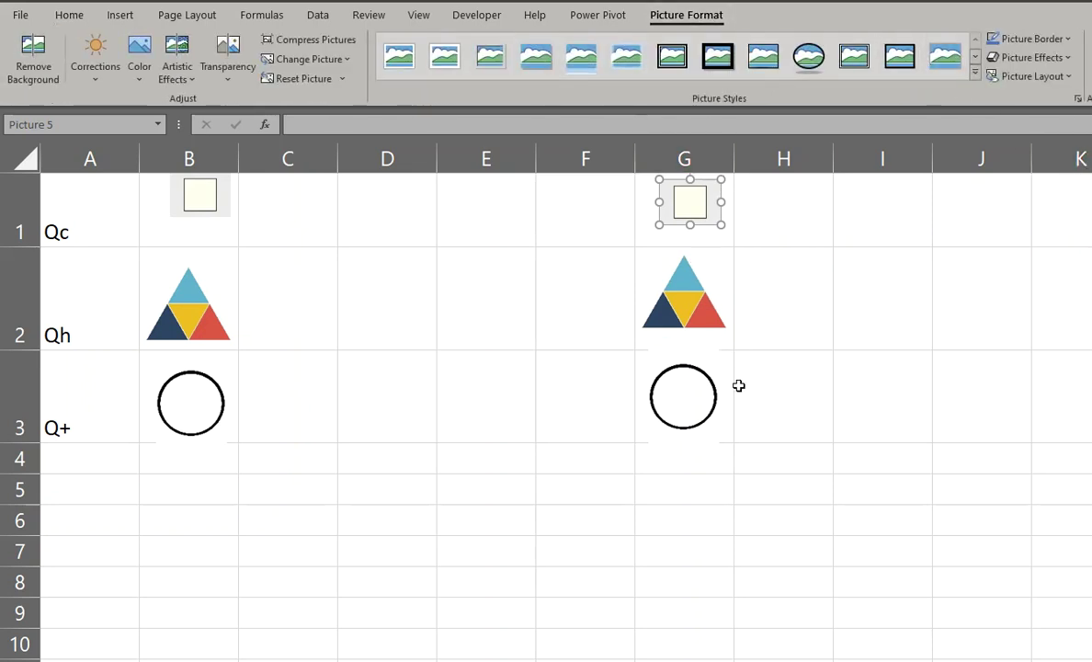
# Reposition and resize the square, triangle and circle copies to fit G1, G2 and G3
pyautogui.click(545, 316)
pyautogui.click(699, 210)
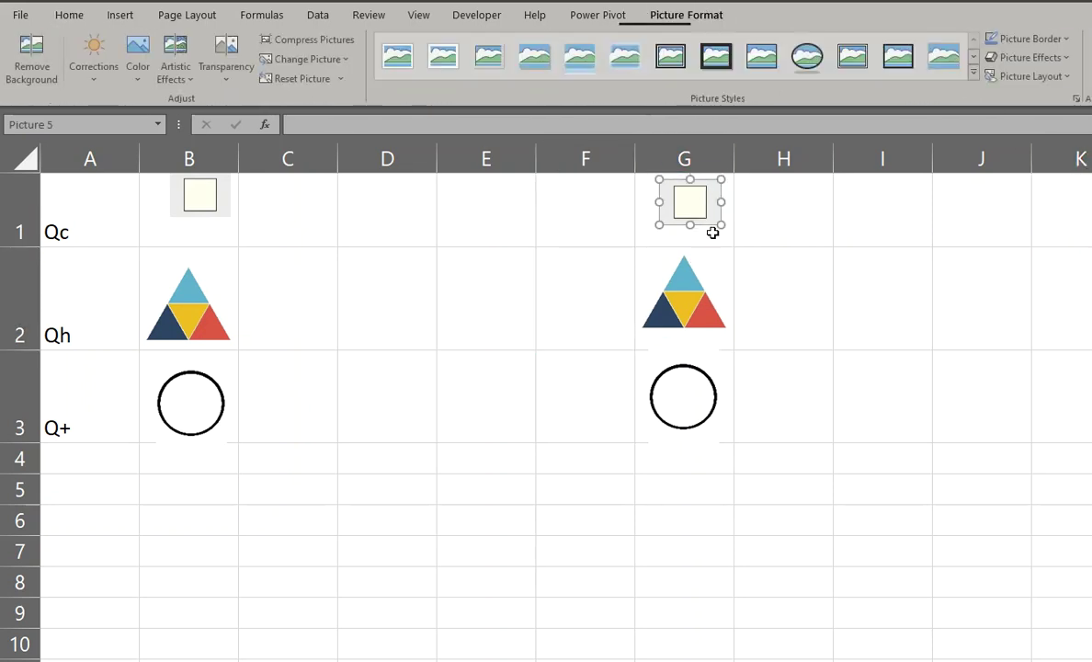
pyautogui.click(690, 290)
pyautogui.moveTo(682, 295); pyautogui.dragTo(688, 302)
pyautogui.click(678, 211)
pyautogui.moveTo(658, 225); pyautogui.dragTo(688, 217)
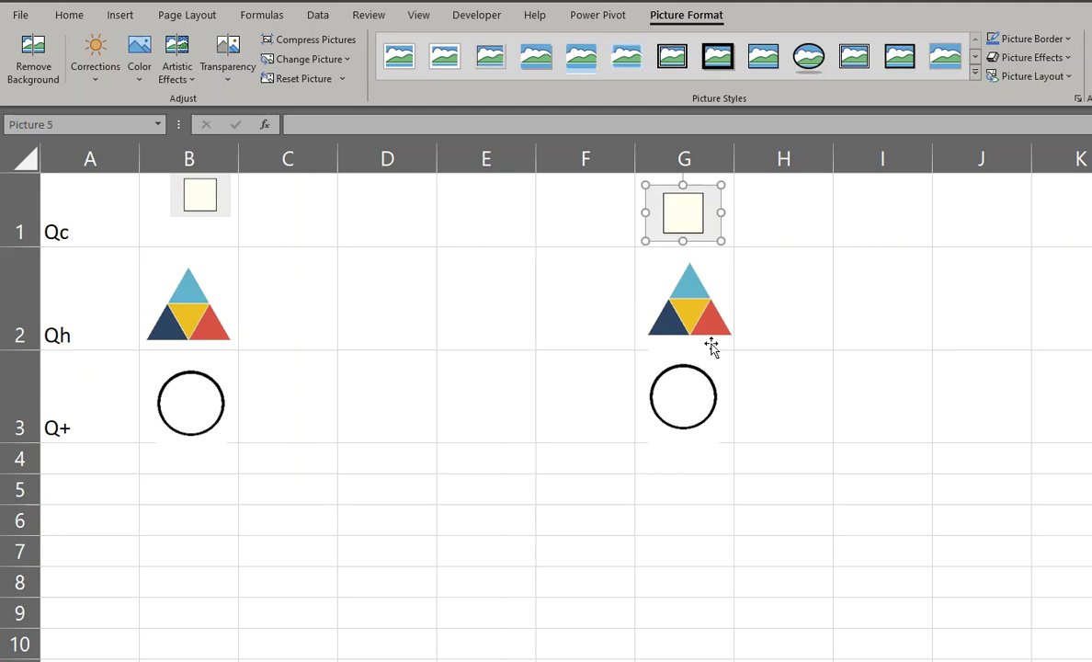
pyautogui.click(710, 377)
pyautogui.moveTo(717, 344); pyautogui.dragTo(690, 391)
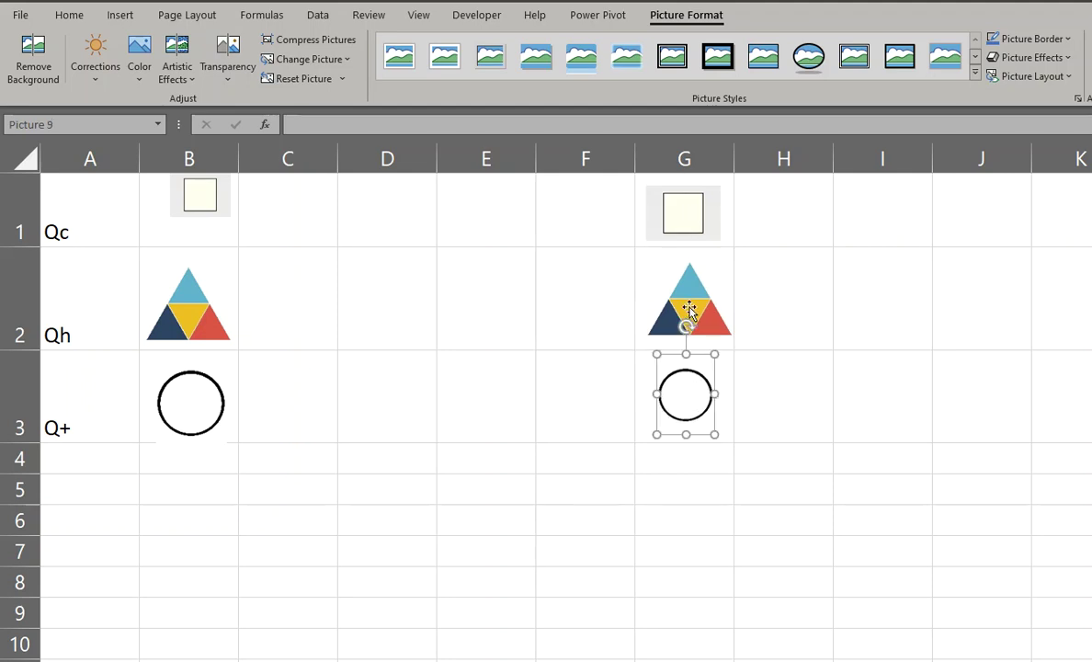
pyautogui.click(692, 312)
pyautogui.moveTo(692, 312); pyautogui.dragTo(688, 307)
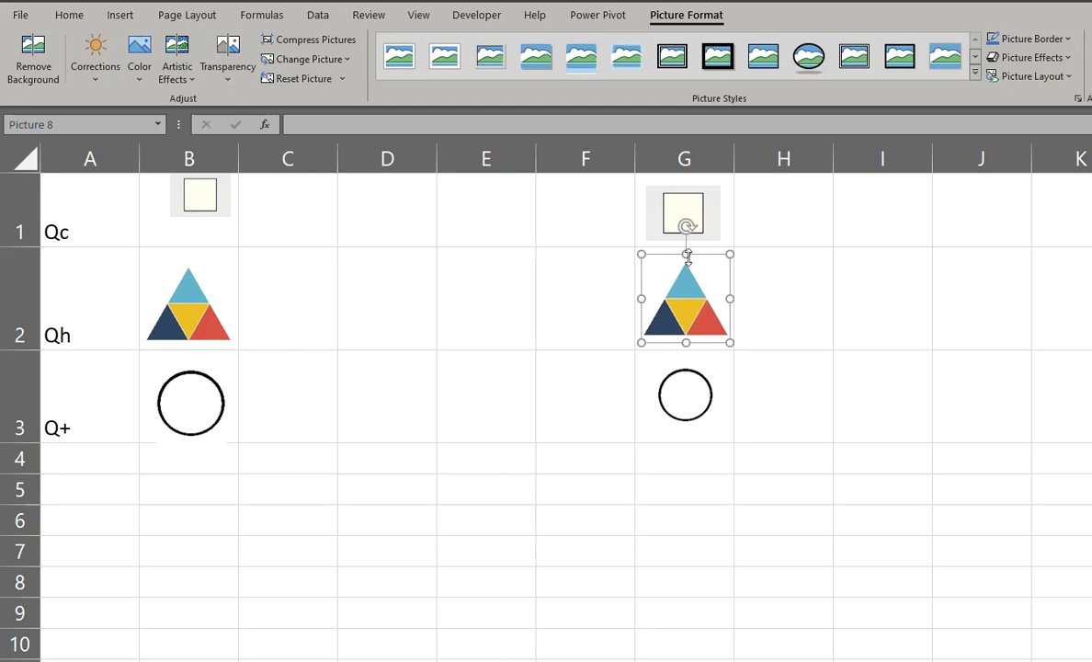
pyautogui.click(688, 213)
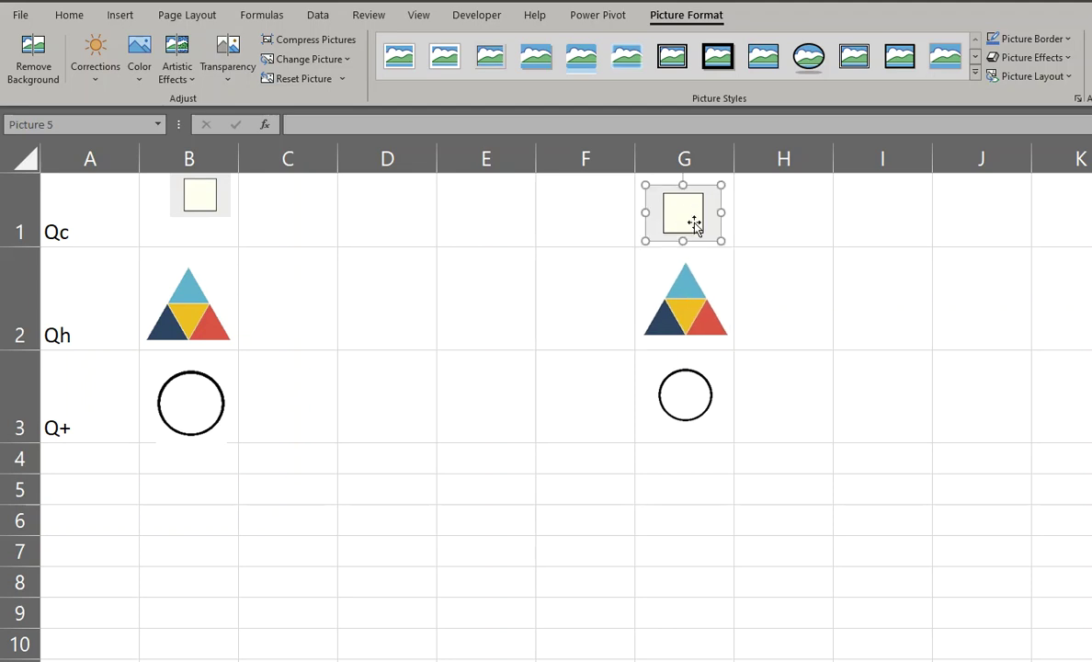
# Enlarge the B1 square and shrink the G2 triangle to fit its cell
pyautogui.click(217, 202)
pyautogui.moveTo(210, 209); pyautogui.dragTo(224, 242)
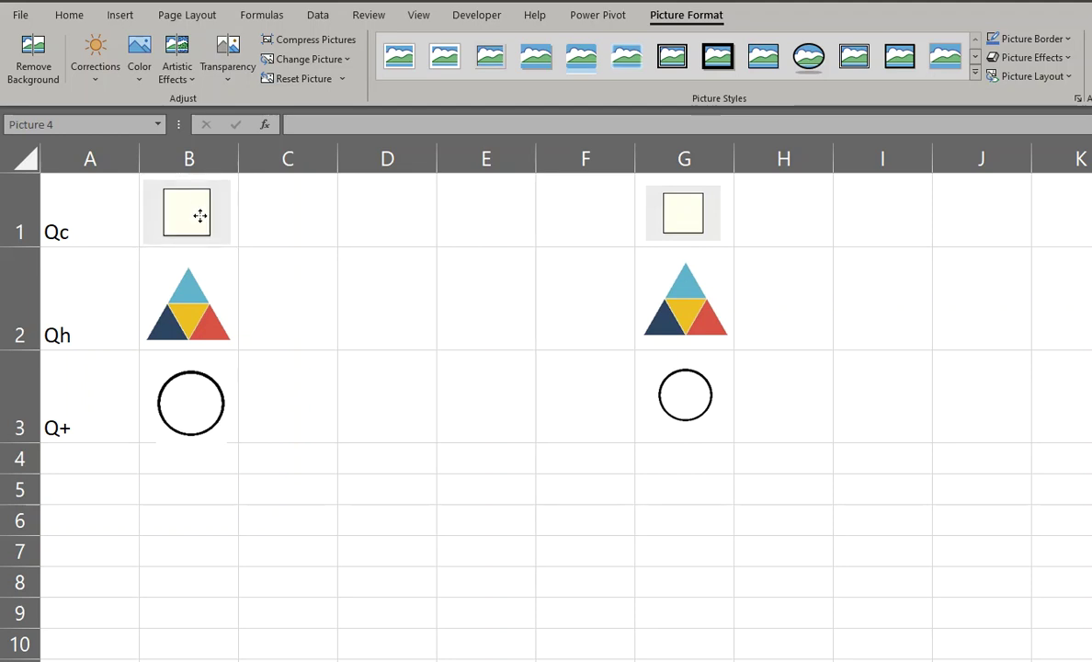
pyautogui.click(198, 312)
pyautogui.click(210, 217)
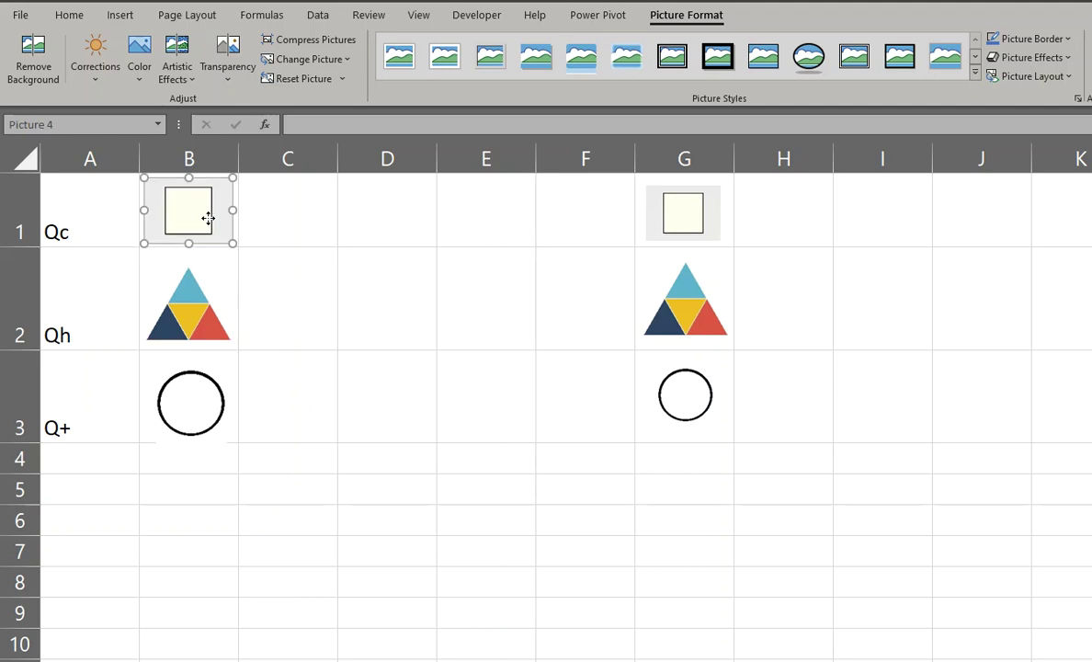
pyautogui.click(192, 291)
pyautogui.click(685, 303)
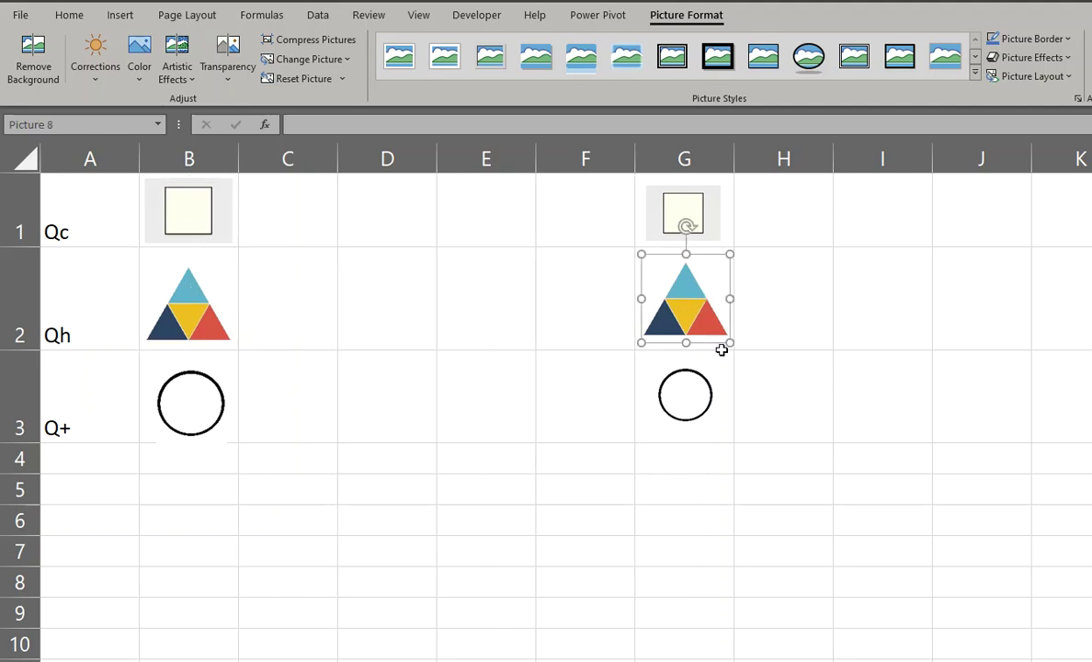
pyautogui.moveTo(729, 342)
pyautogui.mouseDown()
pyautogui.moveTo(712, 334)
pyautogui.moveTo(725, 336)
pyautogui.mouseUp()
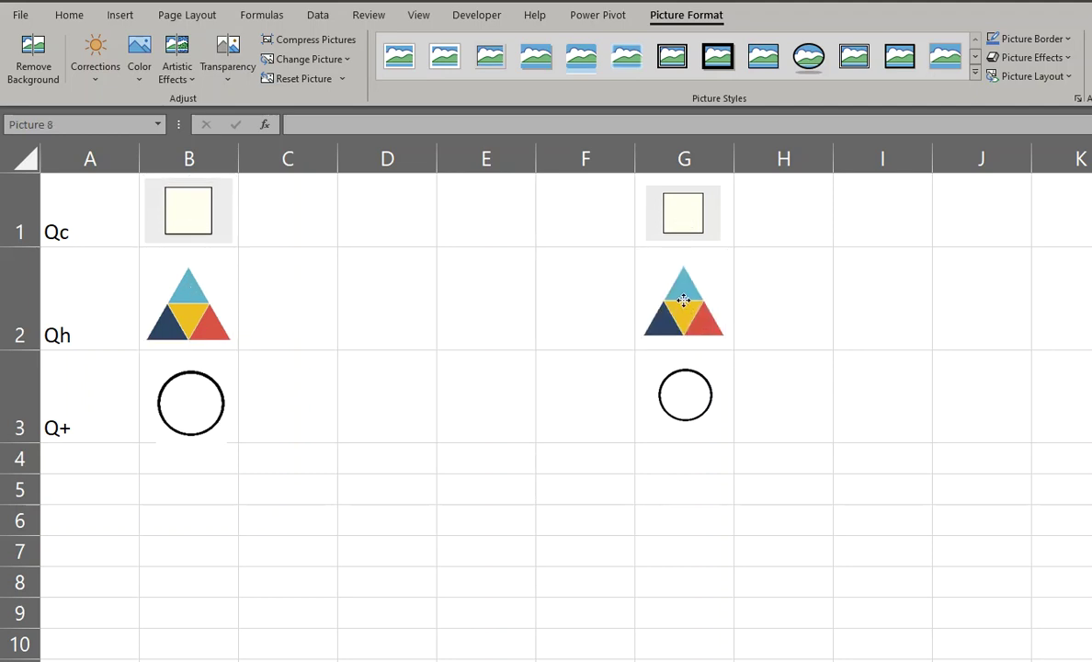
pyautogui.click(683, 300)
# Delete the triangle picture from B2
pyautogui.click(200, 317)
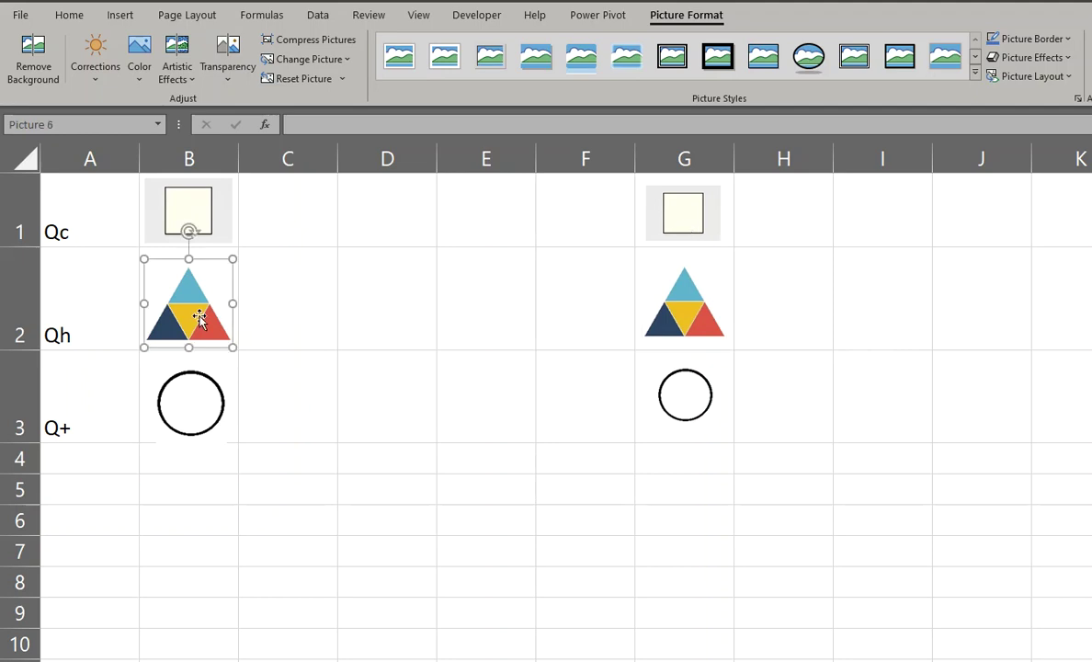
pyautogui.press('Delete')
pyautogui.click(205, 380)
# Delete the B3 circle and fill B1's square picture down into B2 and B3
pyautogui.press('Delete')
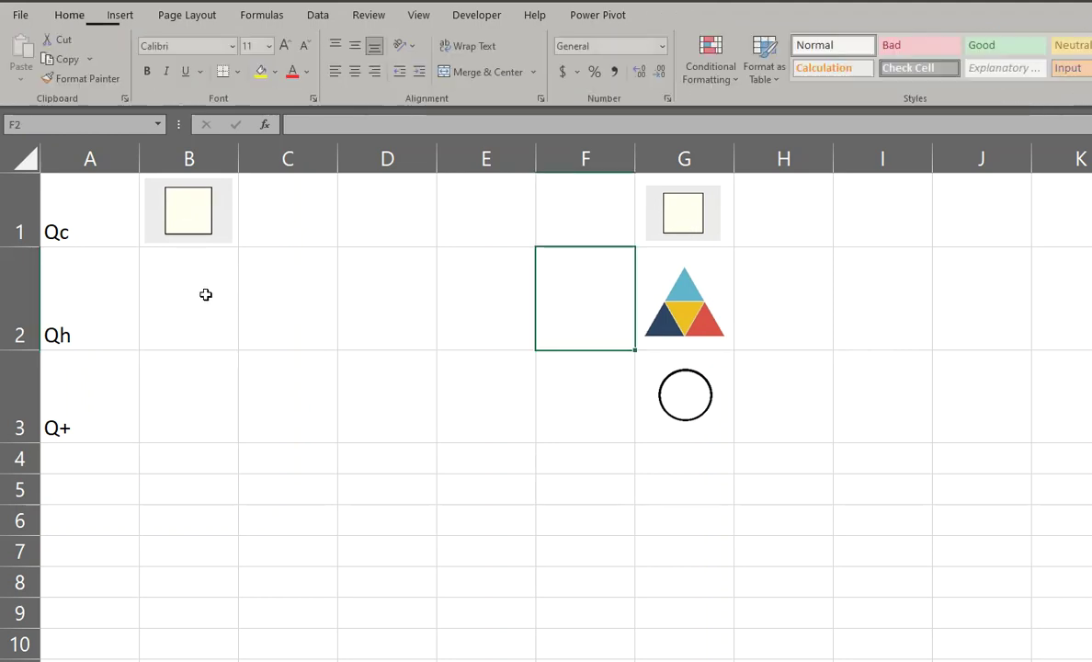
pyautogui.click(206, 294)
pyautogui.press('Up')
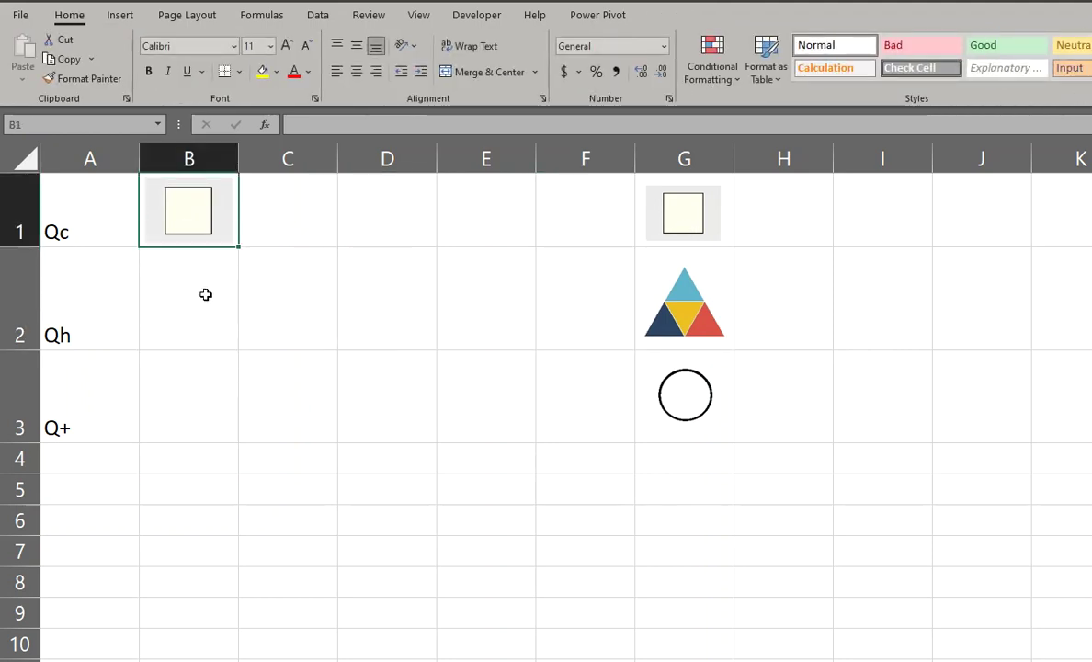
pyautogui.moveTo(241, 247); pyautogui.dragTo(240, 409)
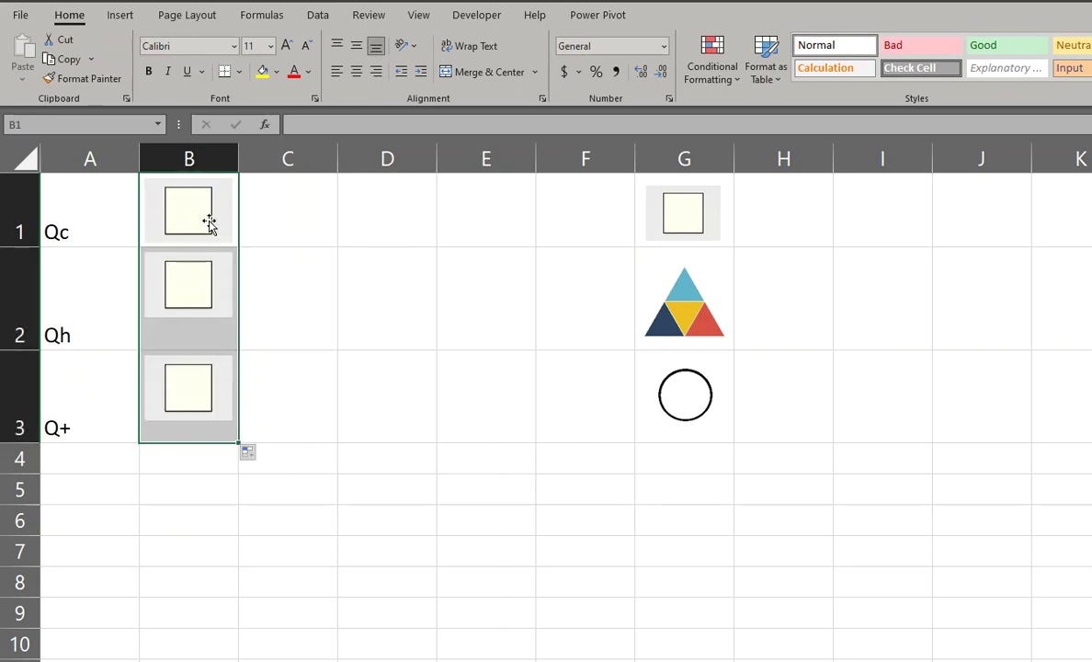
# Position the copied squares inside B2 and B3 and make row 1 taller
pyautogui.moveTo(191, 295); pyautogui.dragTo(186, 307)
pyautogui.moveTo(35, 246); pyautogui.dragTo(34, 265)
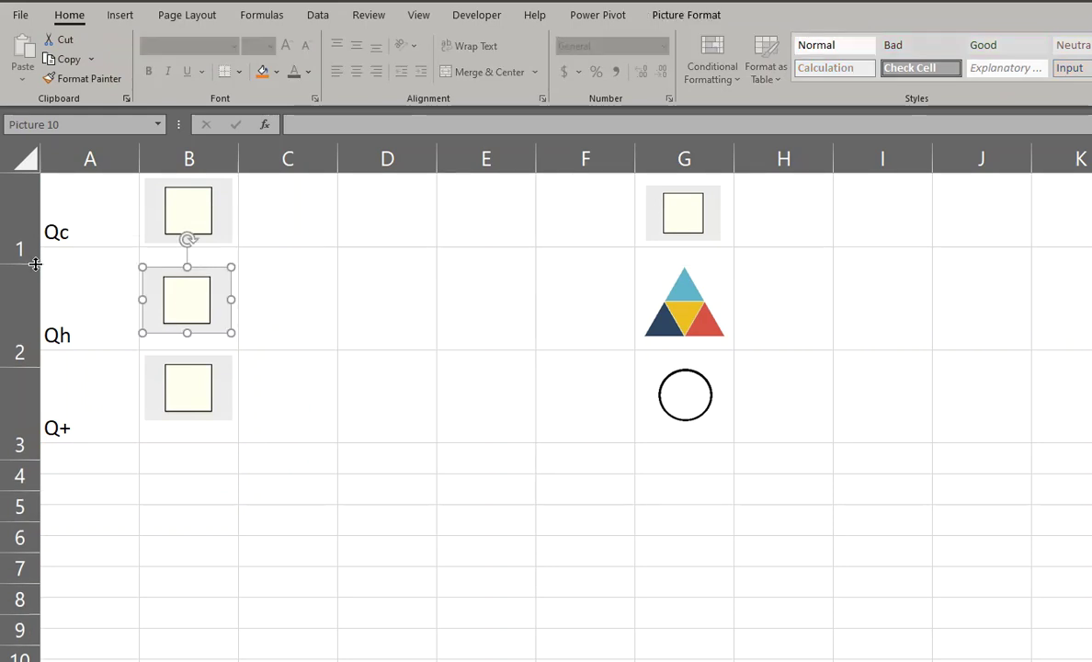
pyautogui.click(200, 406)
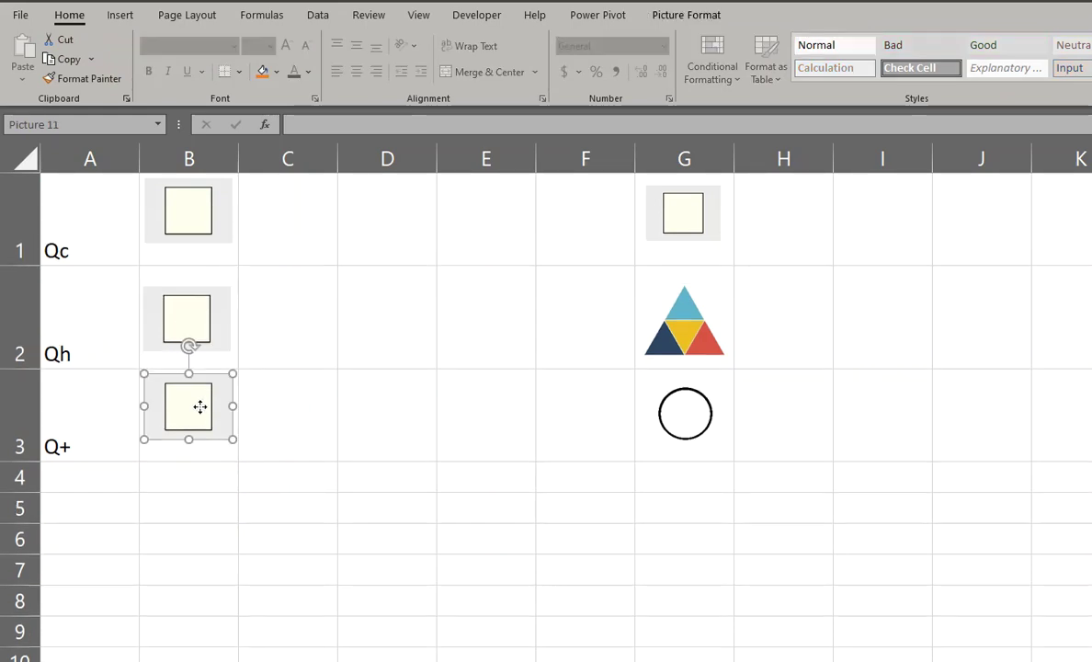
pyautogui.moveTo(192, 433); pyautogui.dragTo(199, 430)
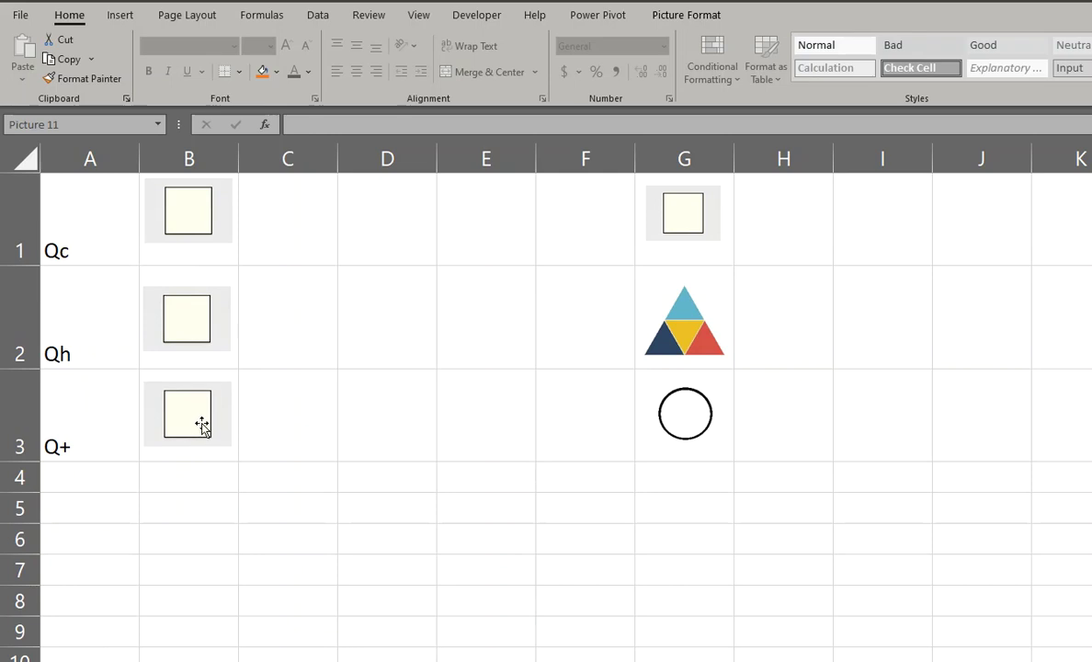
pyautogui.click(297, 315)
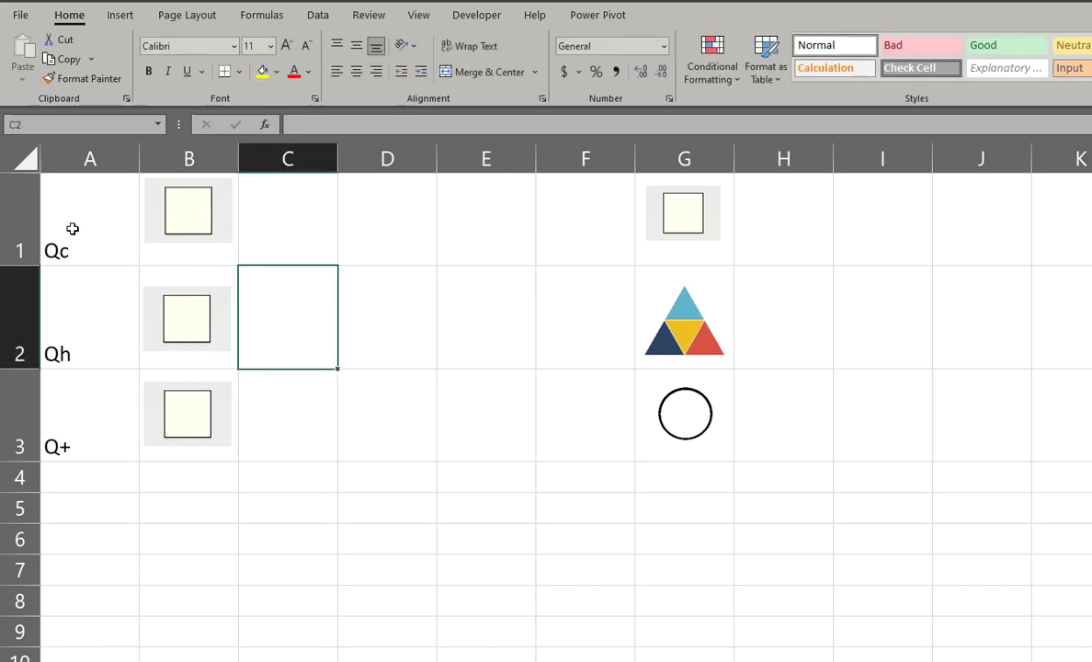
pyautogui.moveTo(72, 224); pyautogui.dragTo(76, 391)
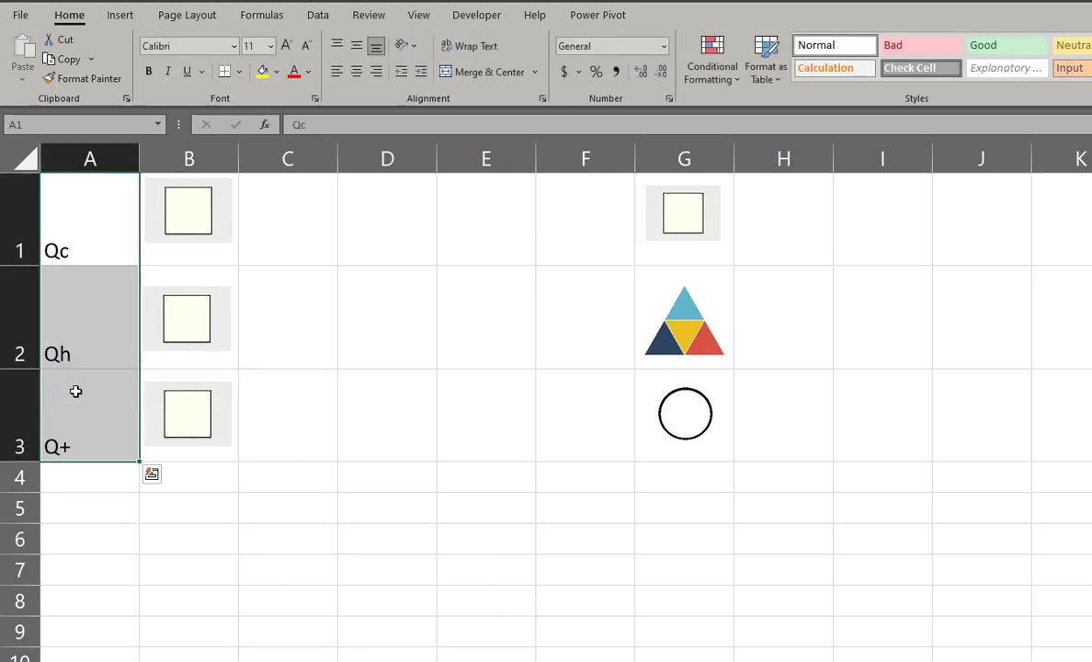
# Copy the codes Qc, Qh and Q+ from A1:A3 into H1:H3
pyautogui.hotkey('ctrl', 'c')
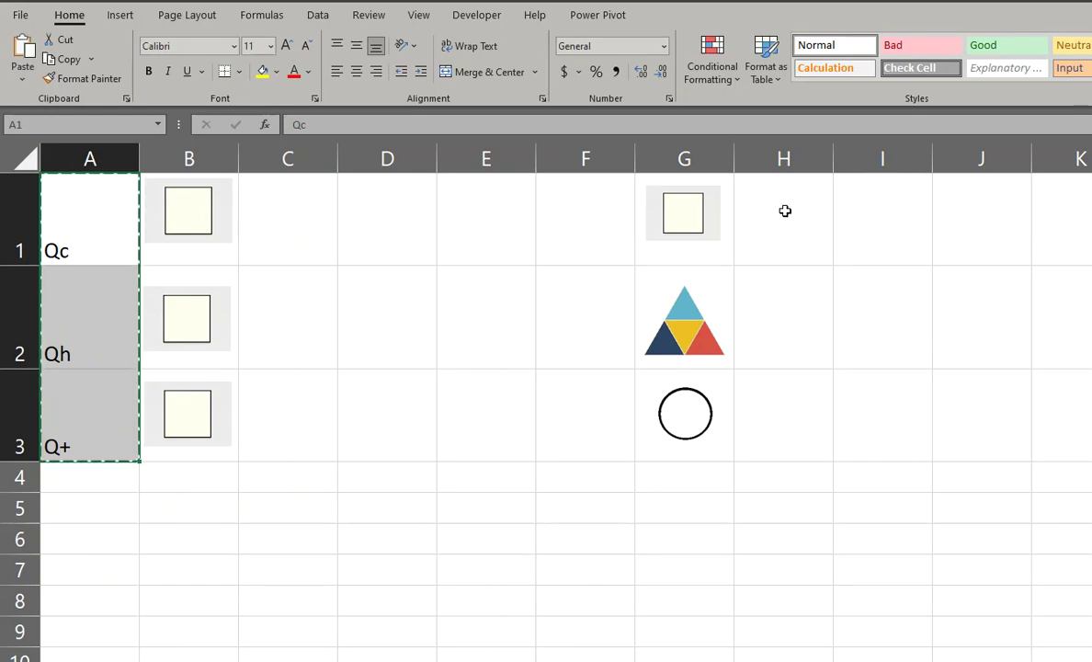
pyautogui.click(782, 208)
pyautogui.hotkey('ctrl', 'v')
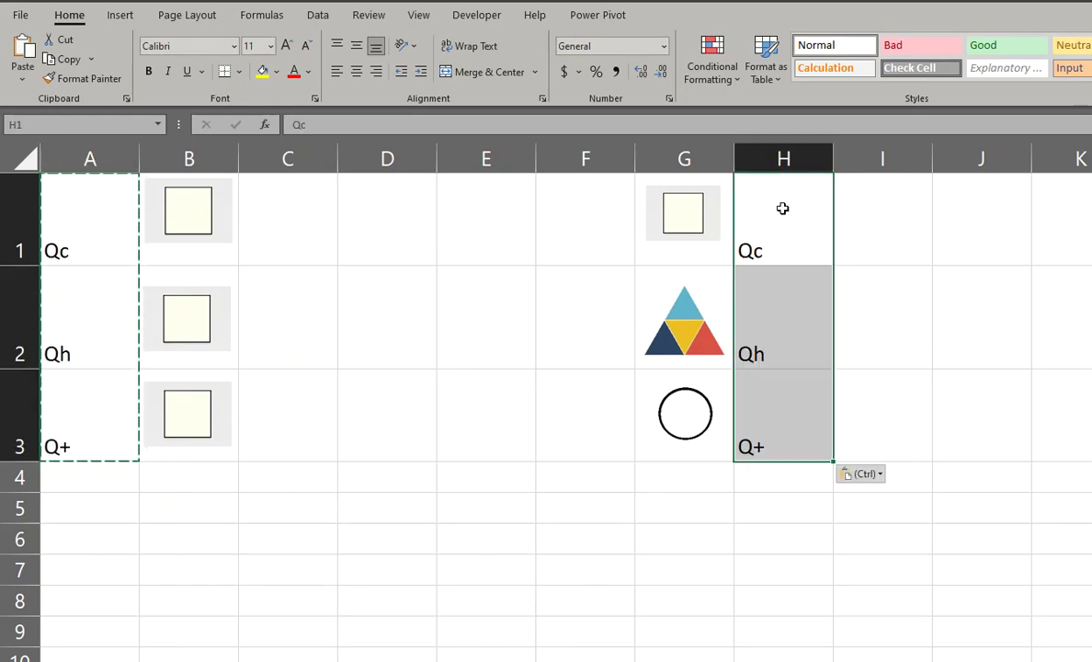
# Fill I1:I3 with Pict1, Pict2 and Pict3 beside the codes
pyautogui.click(894, 217)
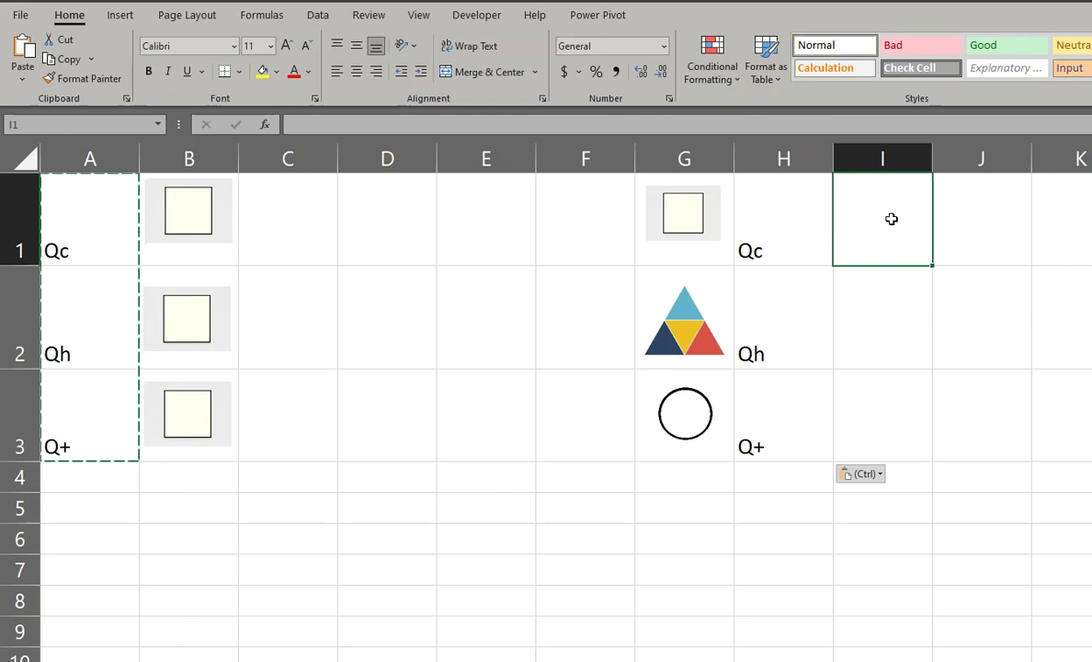
pyautogui.write('Pi')
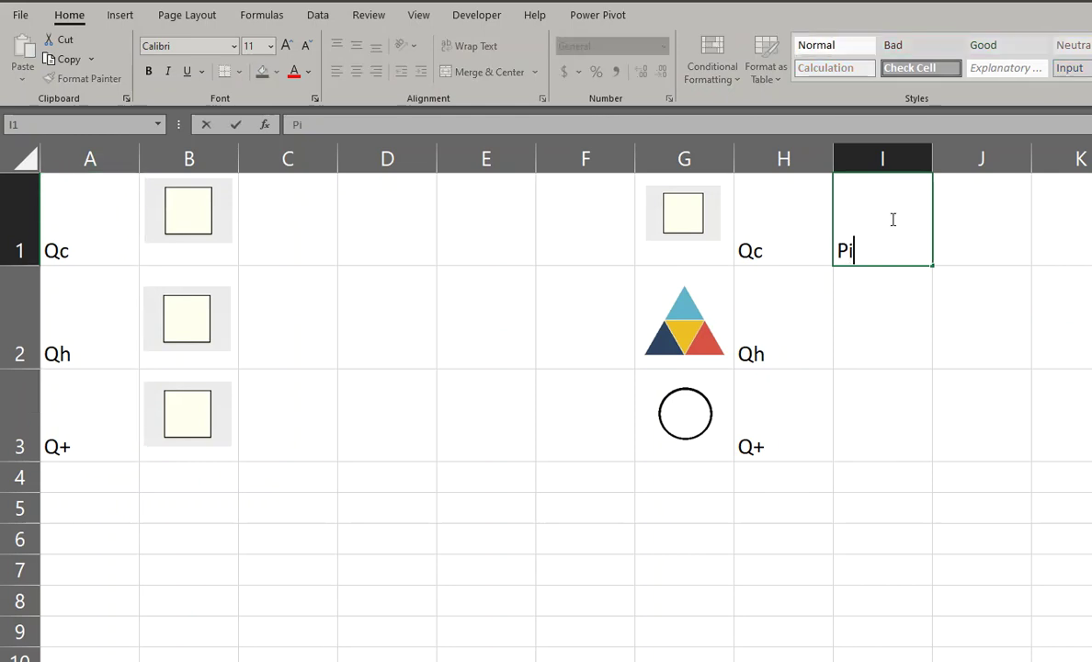
pyautogui.write('ct1')
pyautogui.press('Return')
pyautogui.click(891, 219)
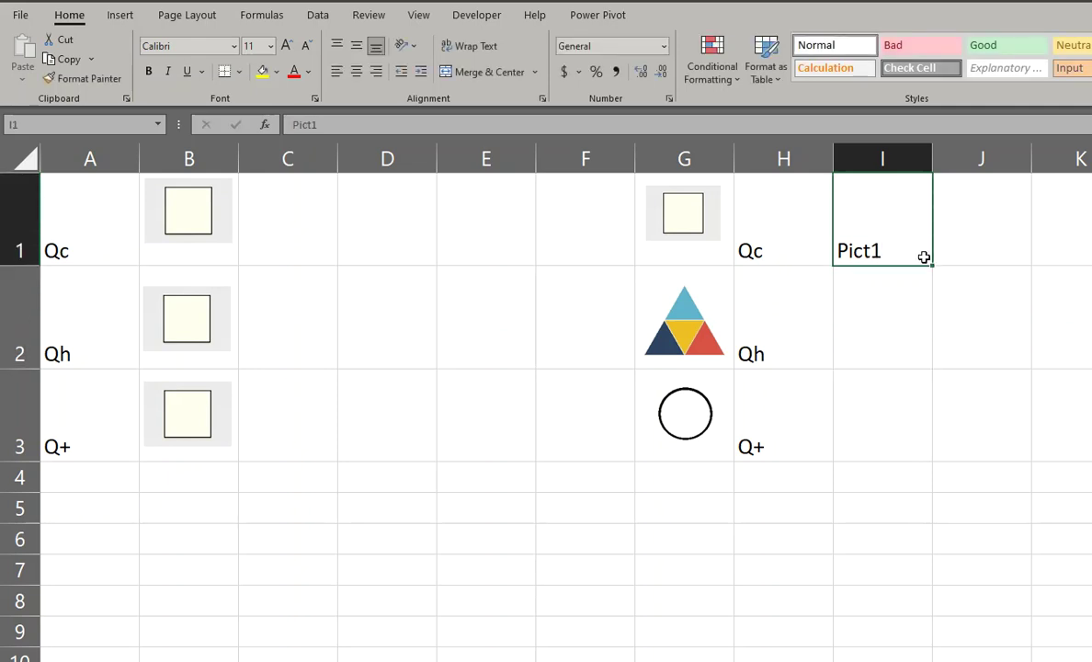
pyautogui.moveTo(935, 265); pyautogui.dragTo(928, 456)
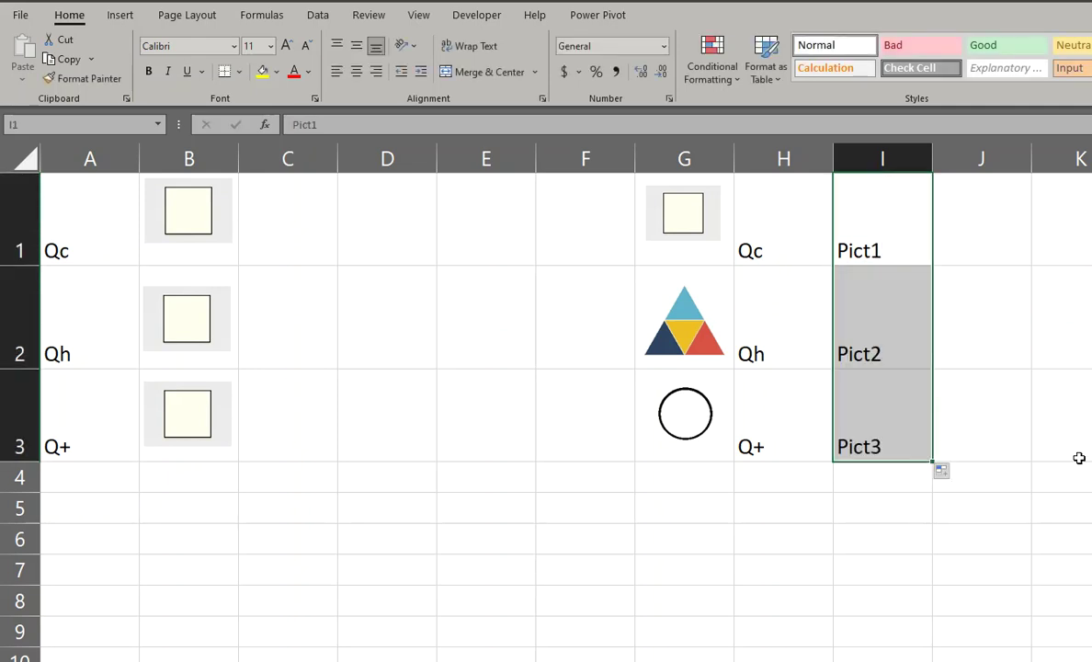
pyautogui.click(569, 191)
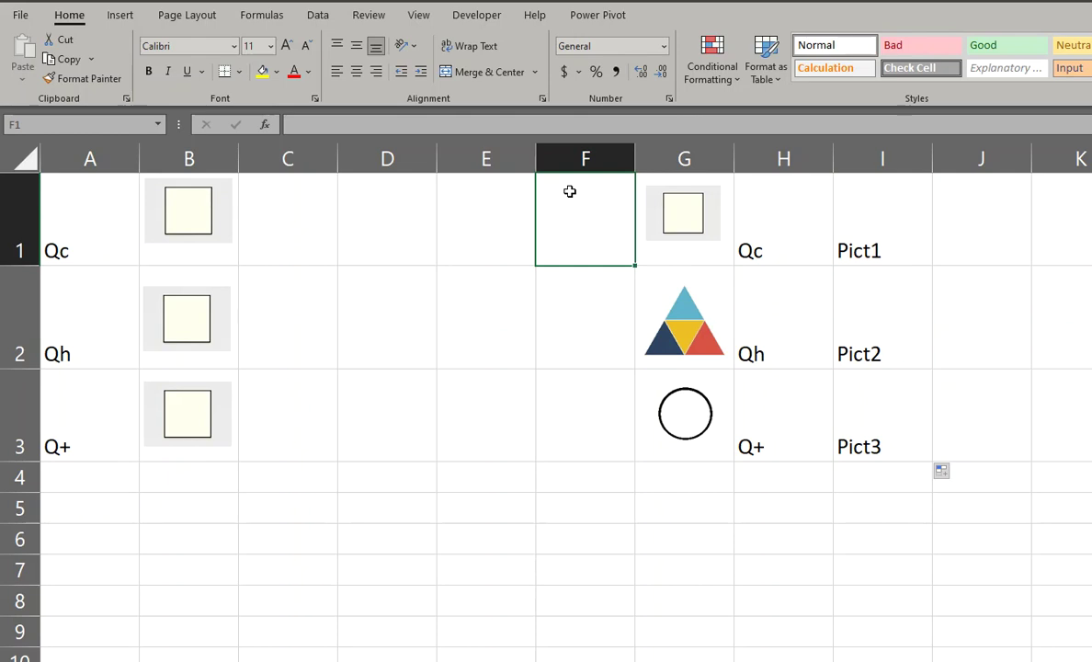
# Start a VLOOKUP in F1 with lookup value A1 and absolute table $H$1:$I$3
pyautogui.write('=')
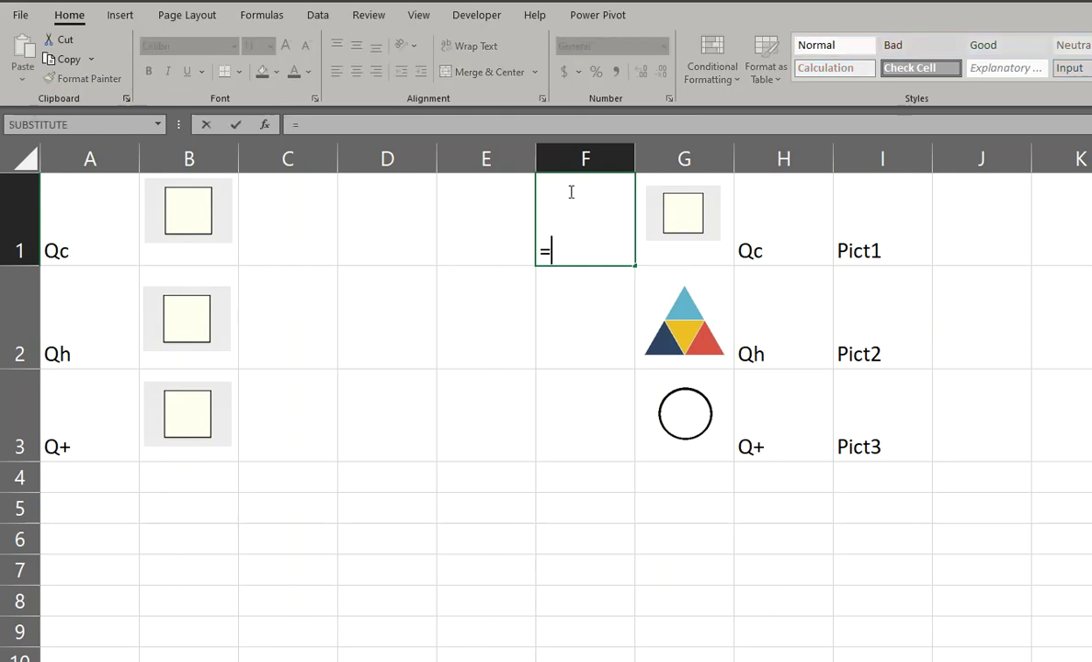
pyautogui.write('vlo')
pyautogui.press('Tab')
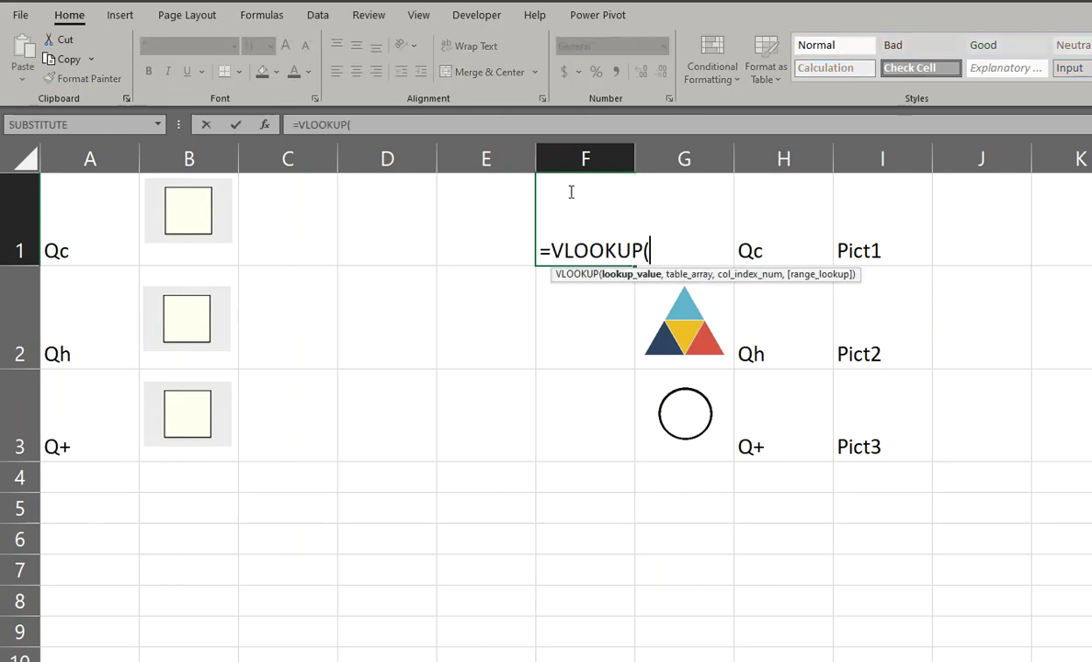
pyautogui.click(268, 125)
pyautogui.moveTo(879, 284); pyautogui.dragTo(402, 307)
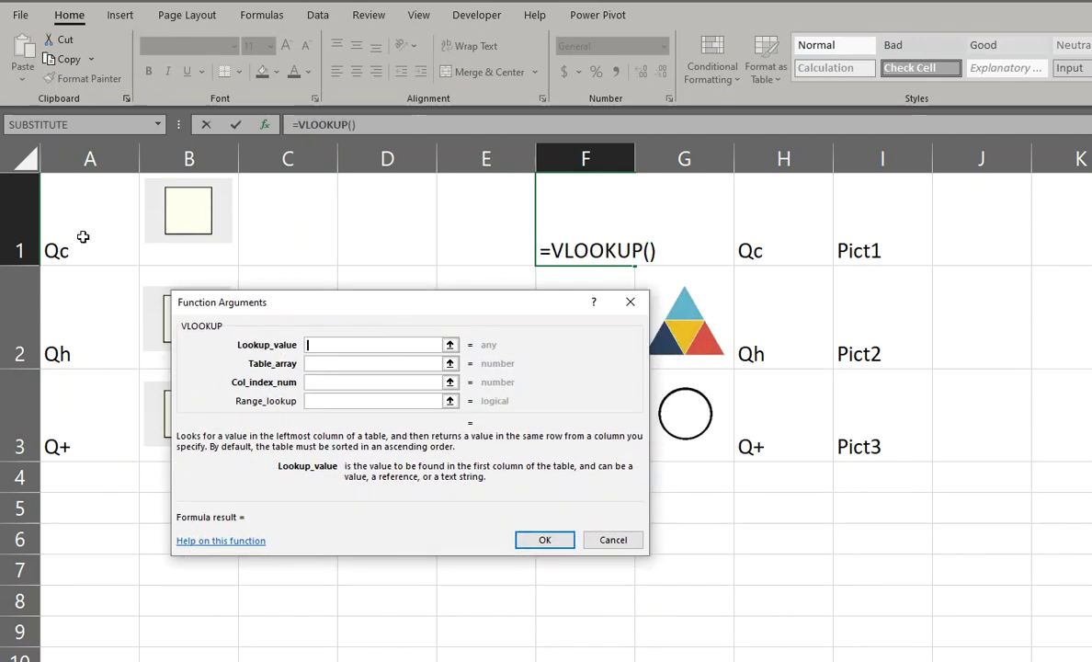
pyautogui.click(83, 237)
pyautogui.click(366, 363)
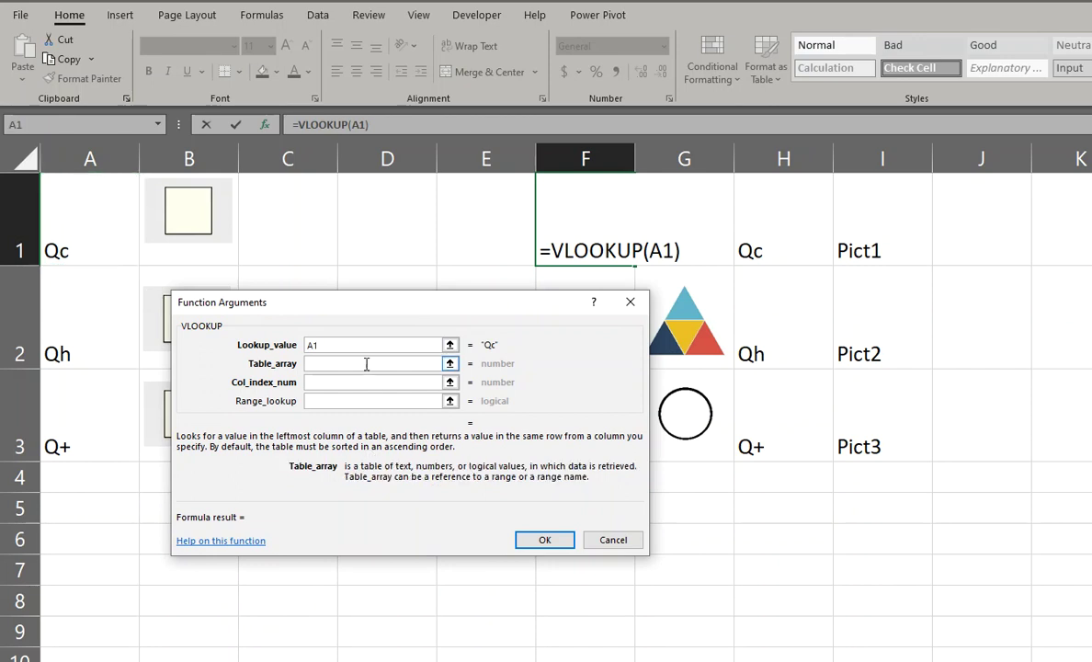
pyautogui.moveTo(789, 217); pyautogui.dragTo(858, 421)
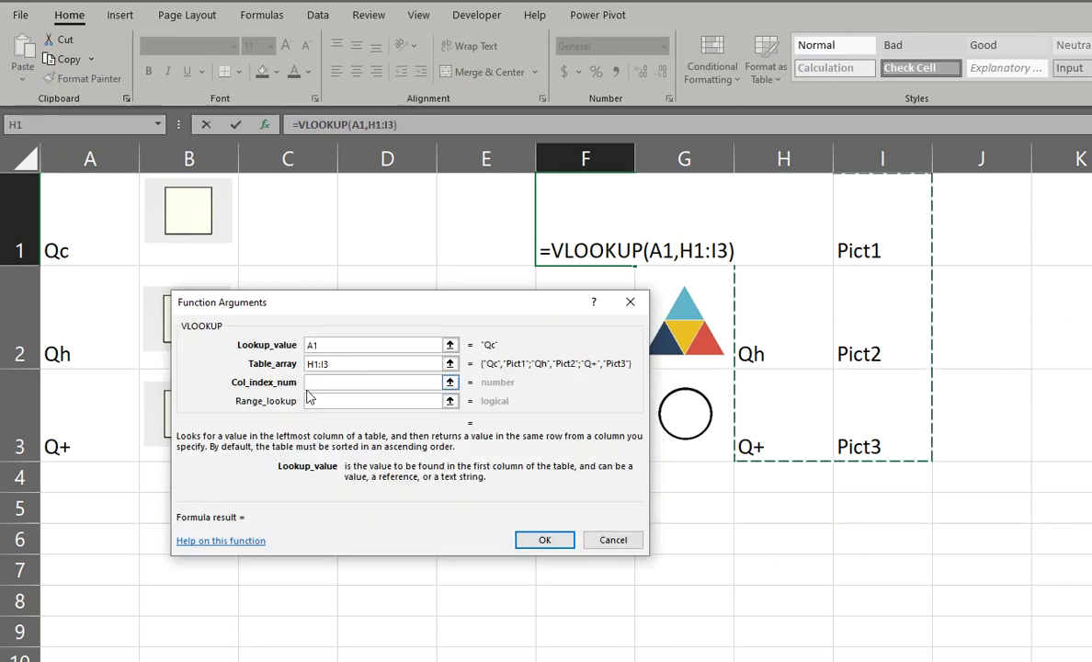
pyautogui.press('F4')
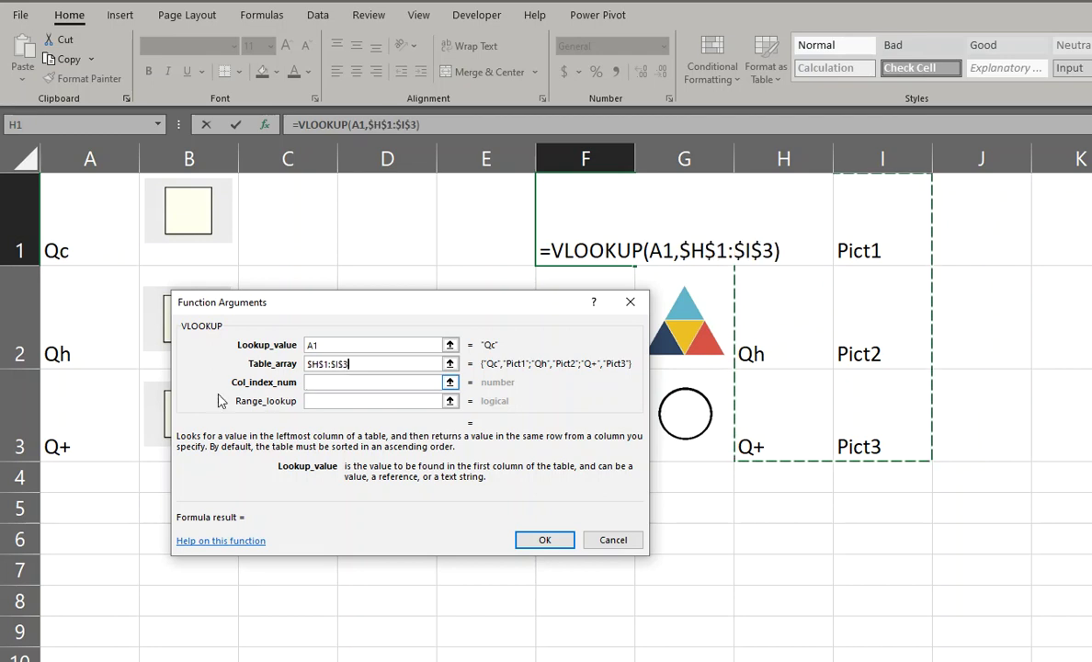
# Finish the VLOOKUP with column 2 and FALSE, then fill it down to F3
pyautogui.click(325, 382)
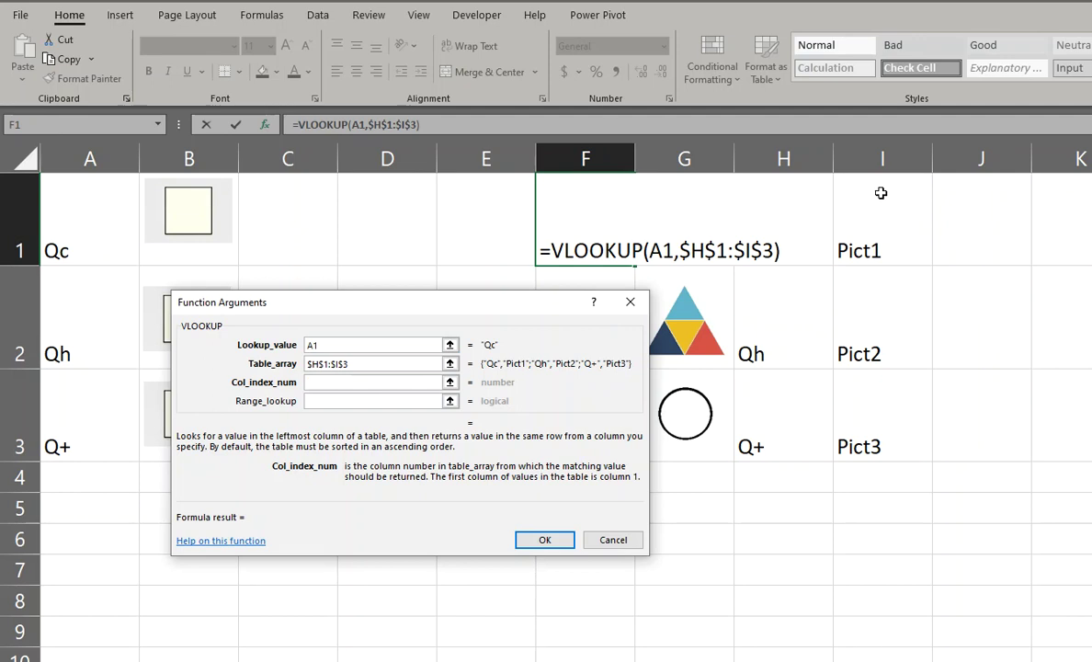
pyautogui.moveTo(853, 207); pyautogui.dragTo(885, 331)
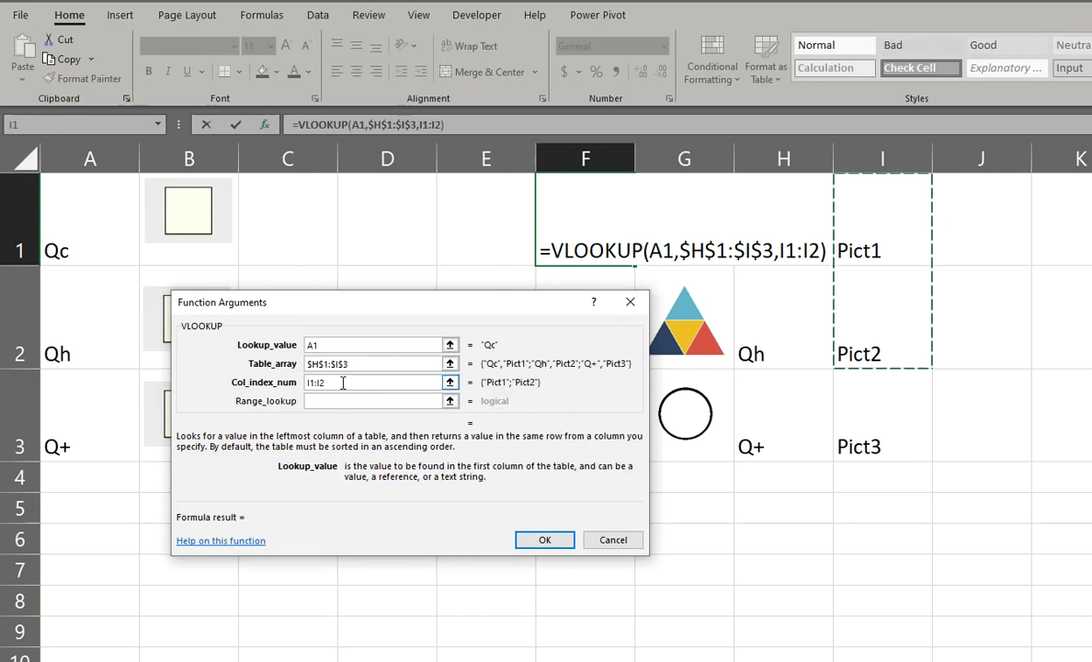
pyautogui.write('2')
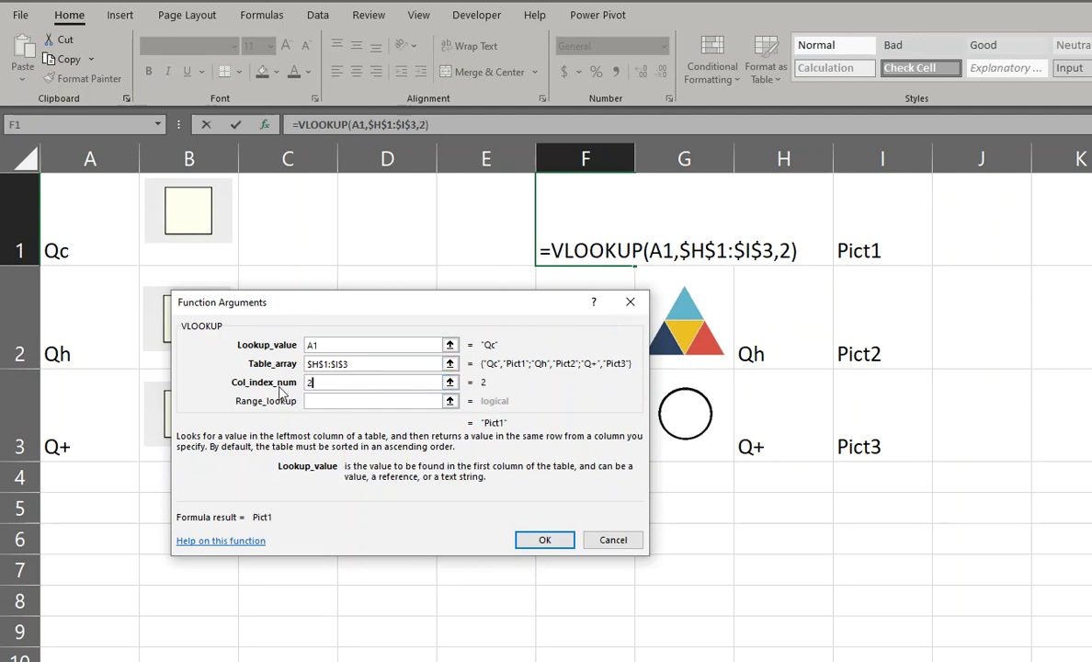
pyautogui.click(365, 405)
pyautogui.write('f')
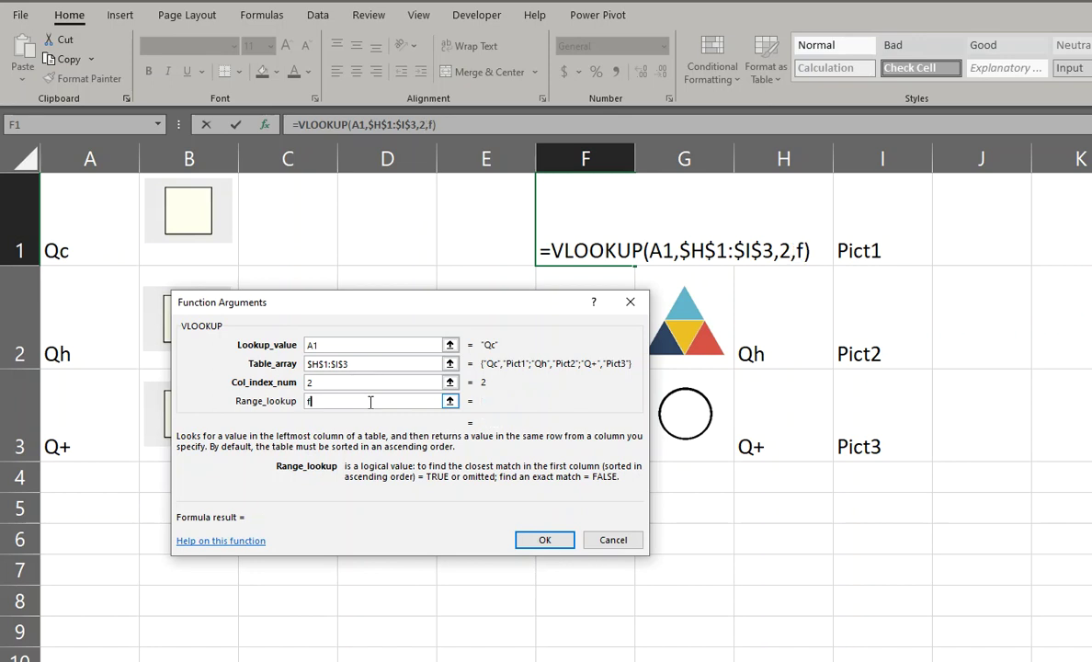
pyautogui.write('alse')
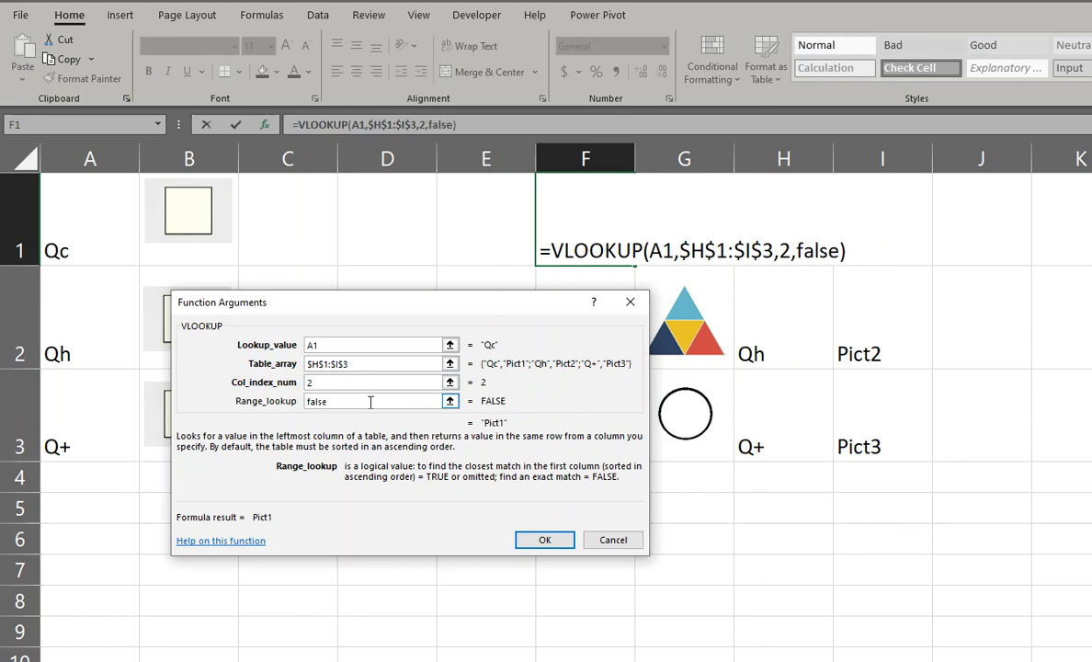
pyautogui.press('Return')
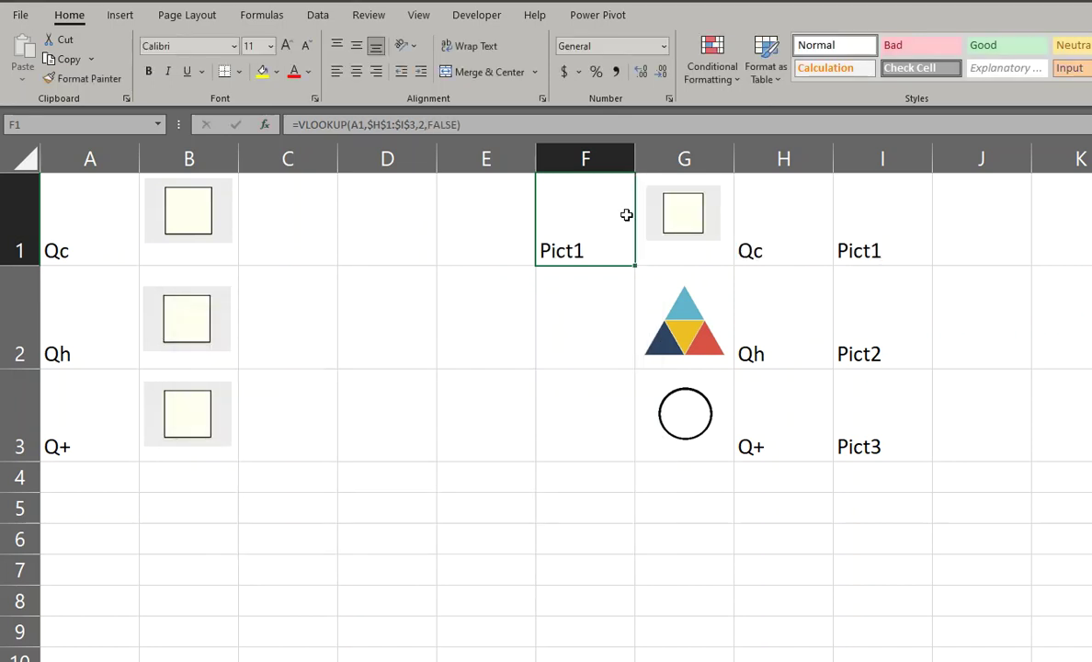
pyautogui.moveTo(632, 277); pyautogui.dragTo(623, 424)
pyautogui.click(100, 245)
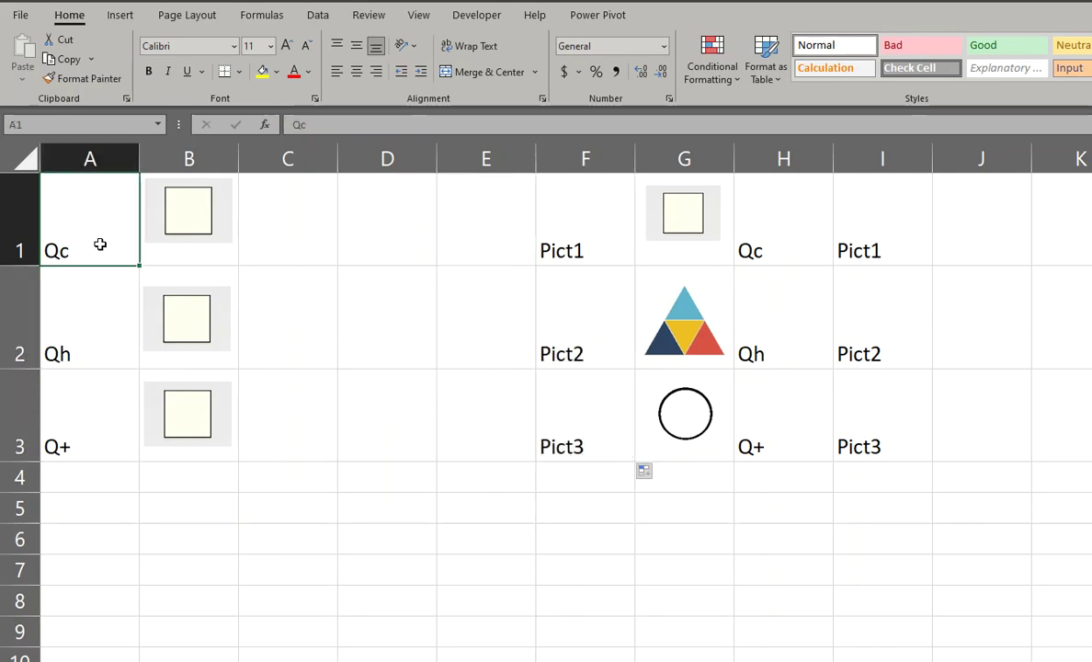
pyautogui.write('qh')
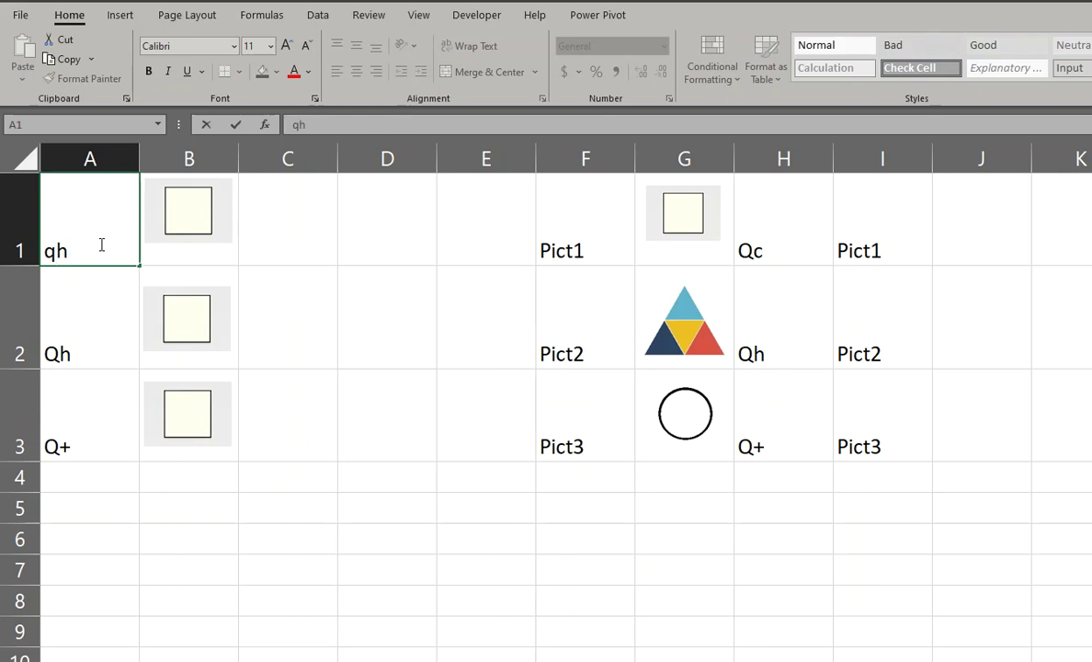
pyautogui.press('Return')
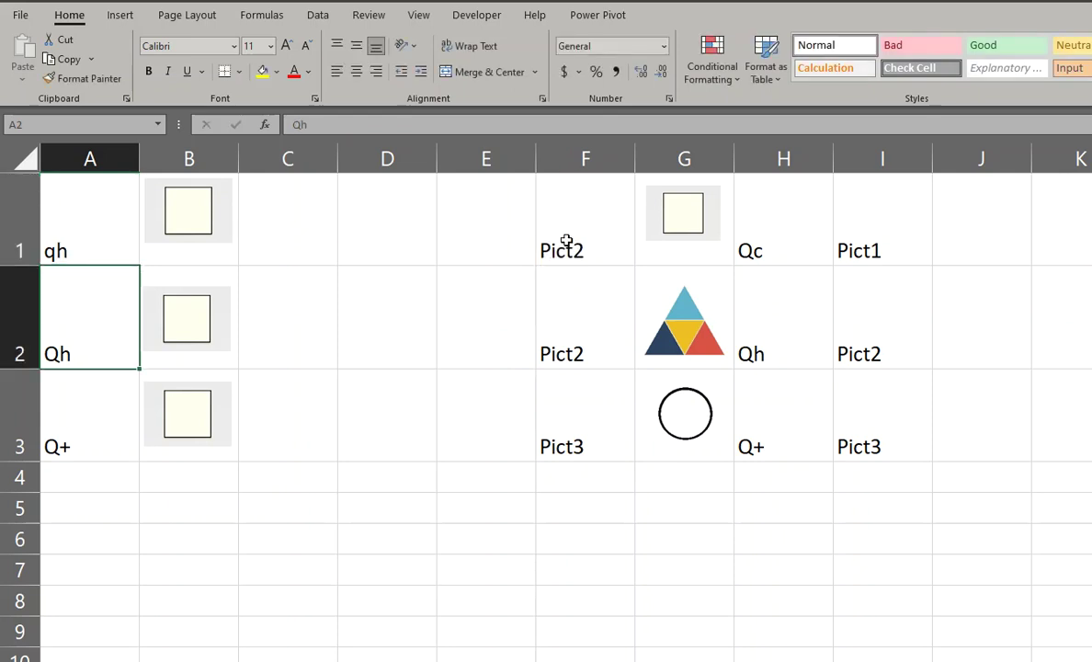
pyautogui.click(62, 239)
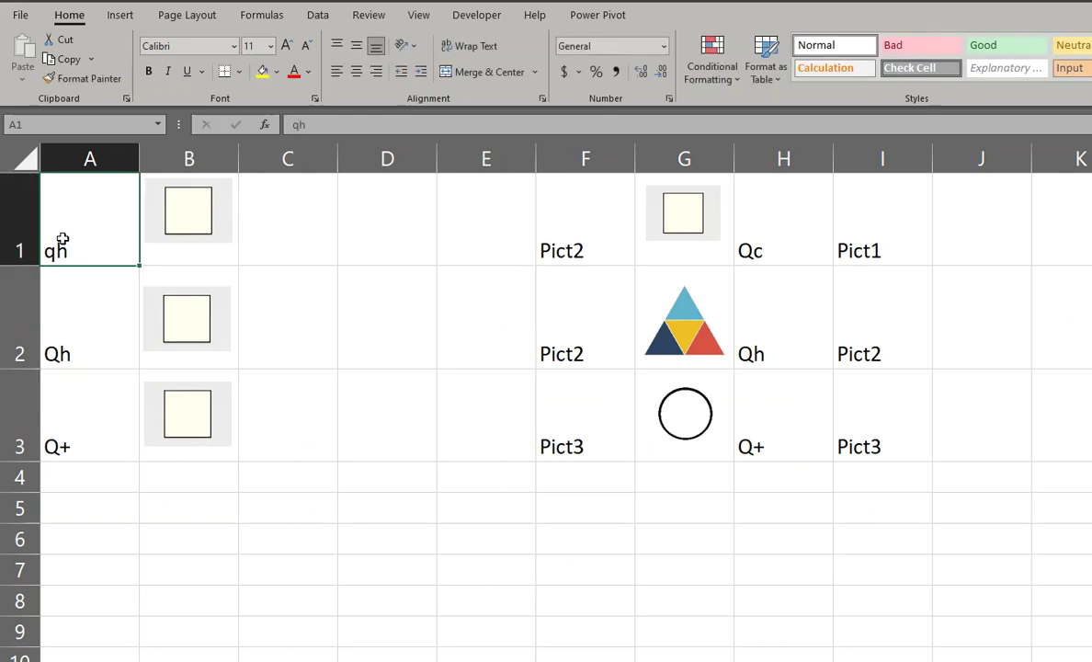
pyautogui.hotkey('ctrl', 'z')
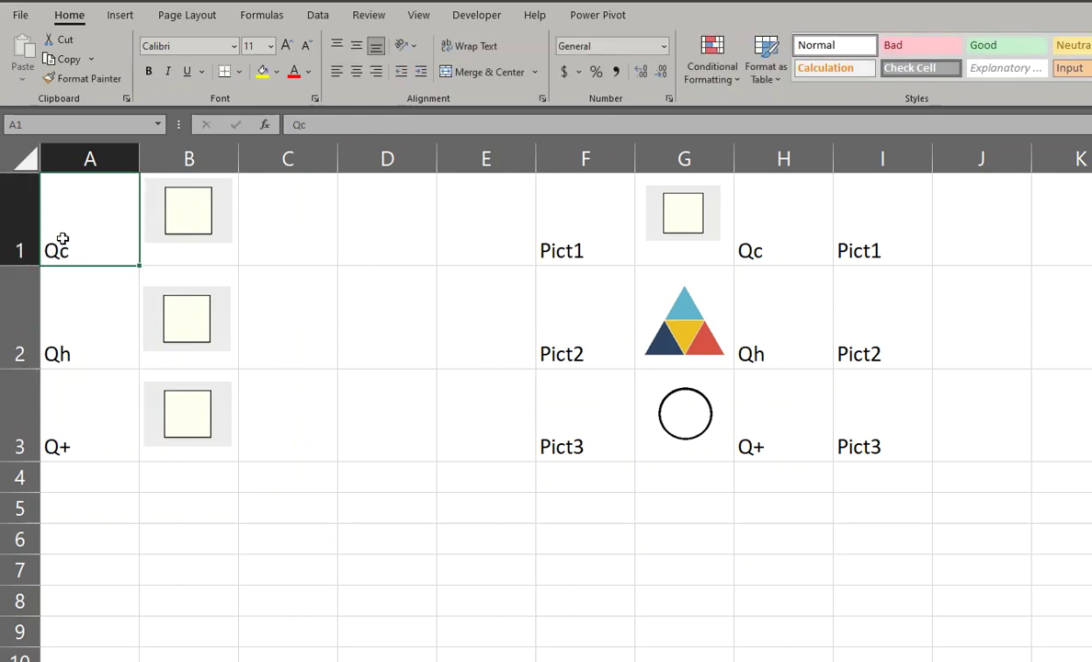
pyautogui.click(365, 235)
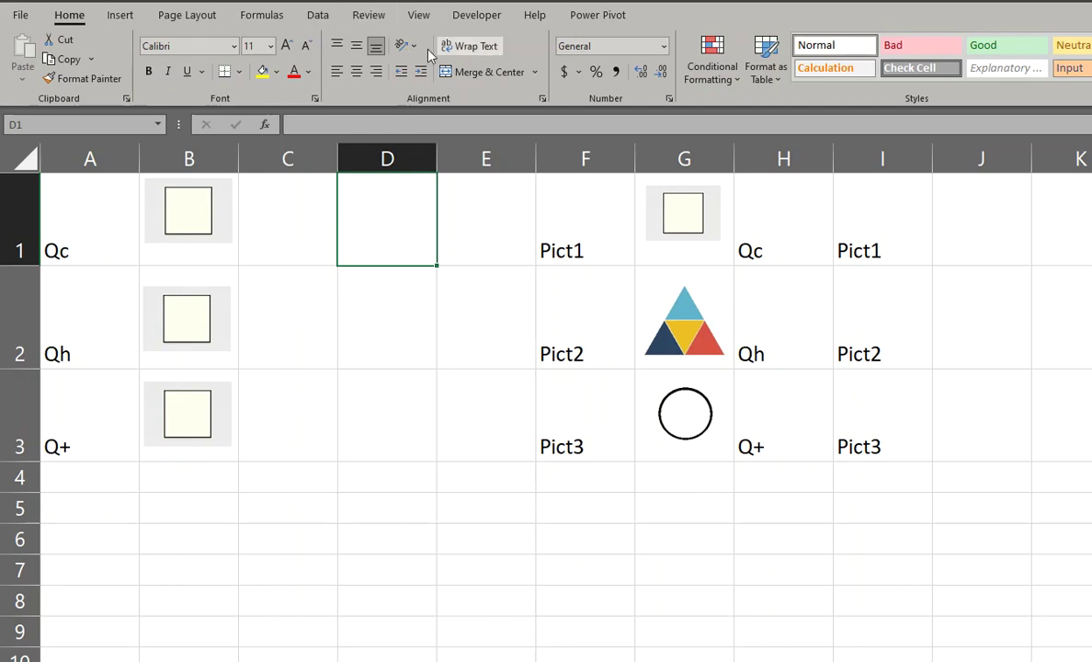
# Define the name GetPic1 on the Formulas tab, referring to =INDIRECT(Sheet1!$F$1)
pyautogui.click(261, 16)
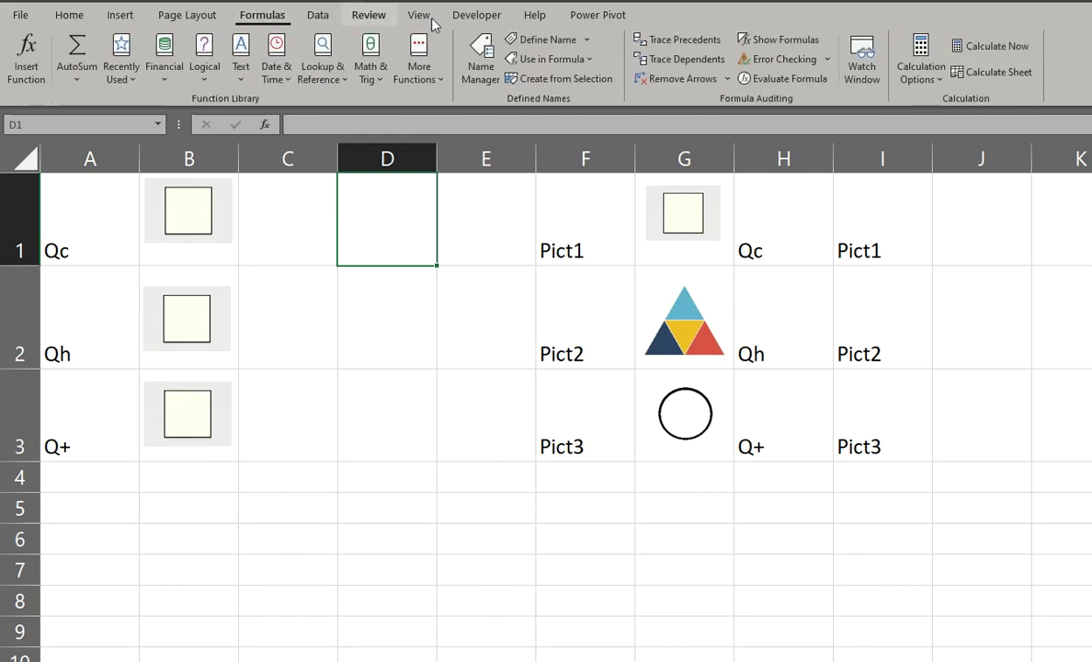
pyautogui.click(547, 41)
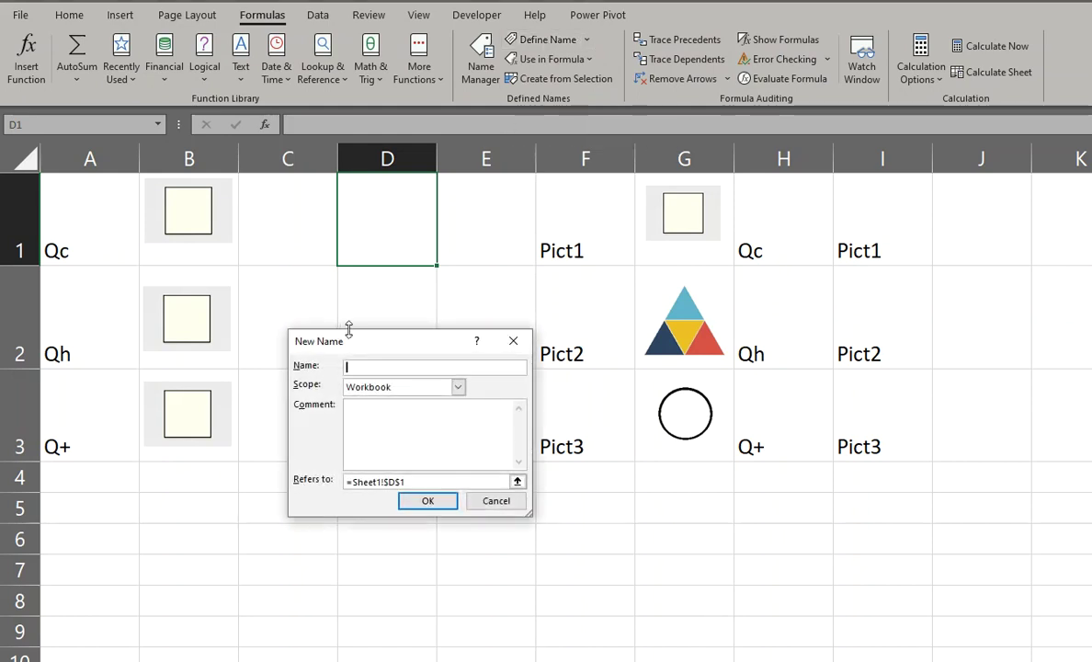
pyautogui.write('GetPic1')
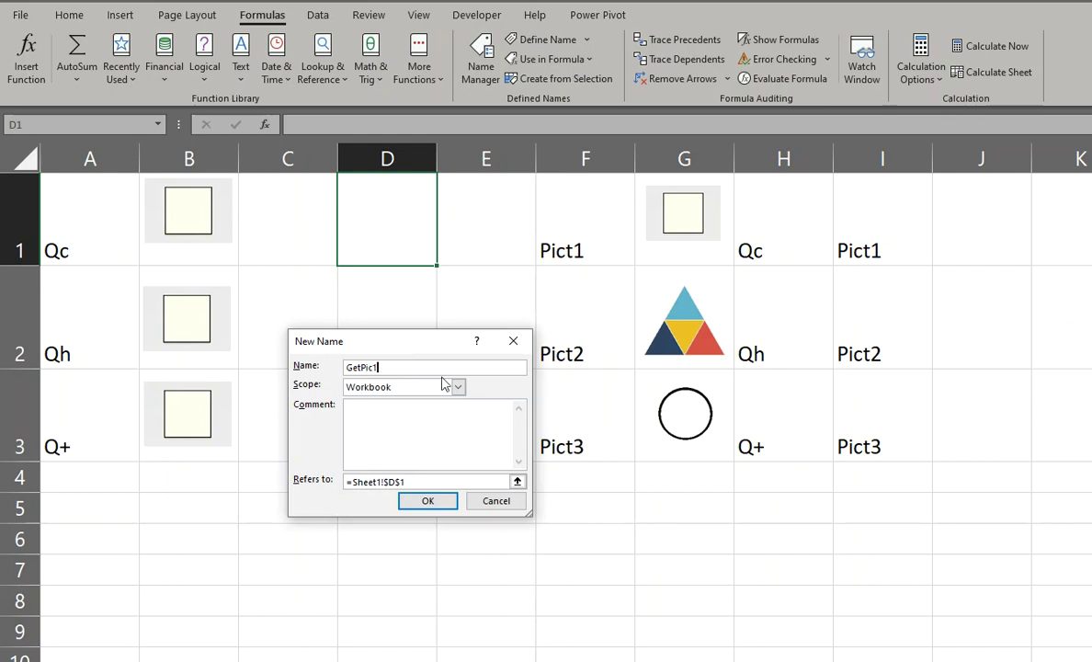
pyautogui.moveTo(448, 480); pyautogui.dragTo(348, 481)
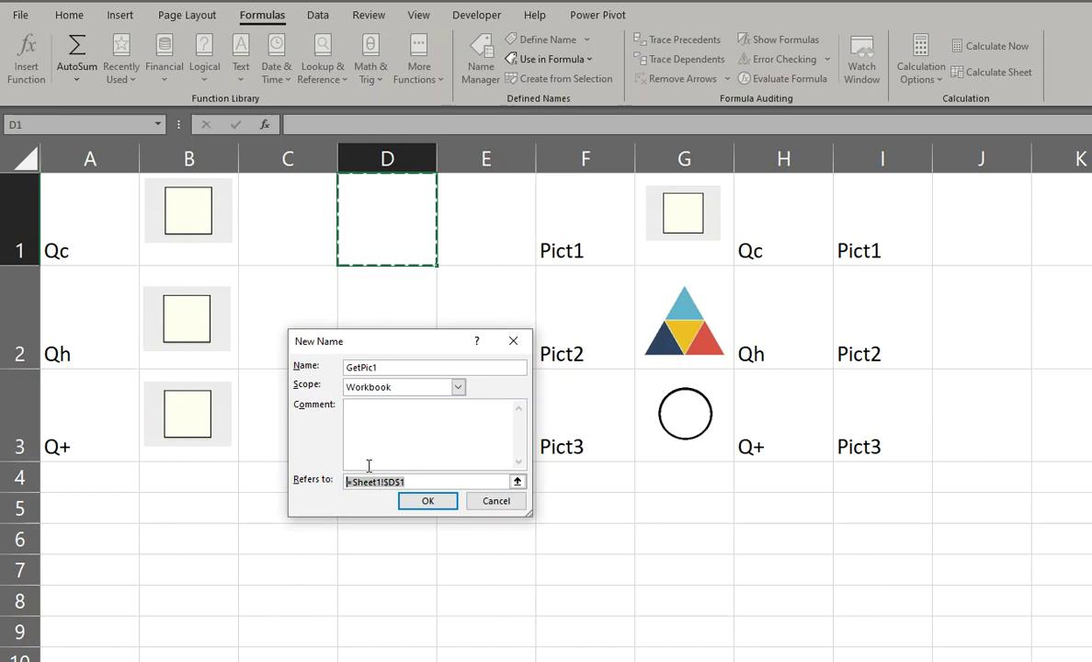
pyautogui.write('=')
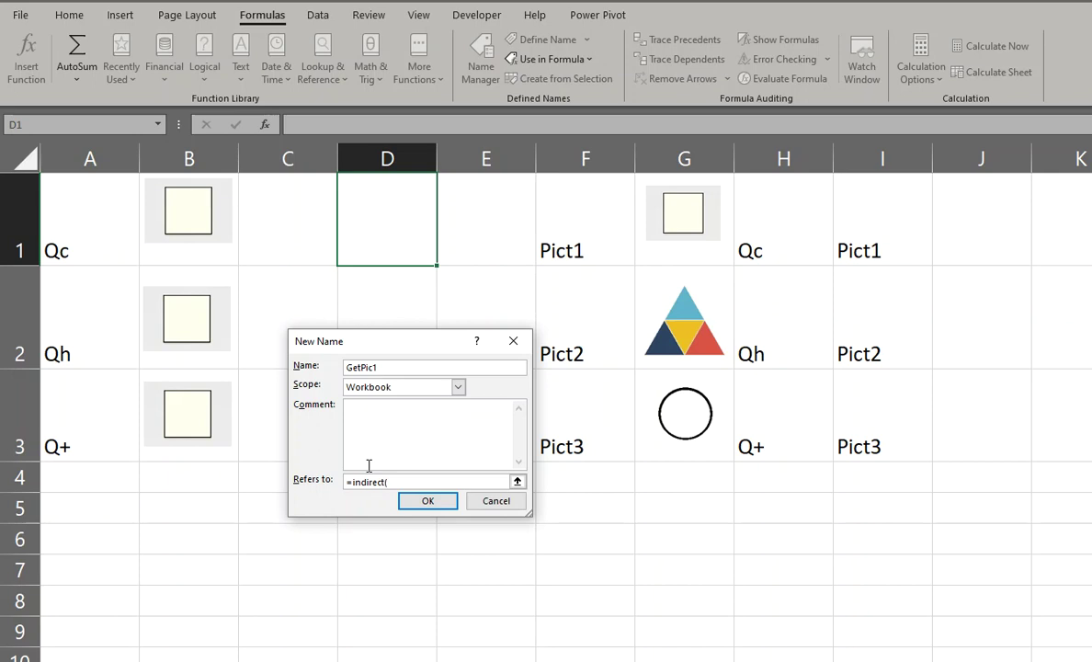
pyautogui.write('indirect(')
pyautogui.click(553, 199)
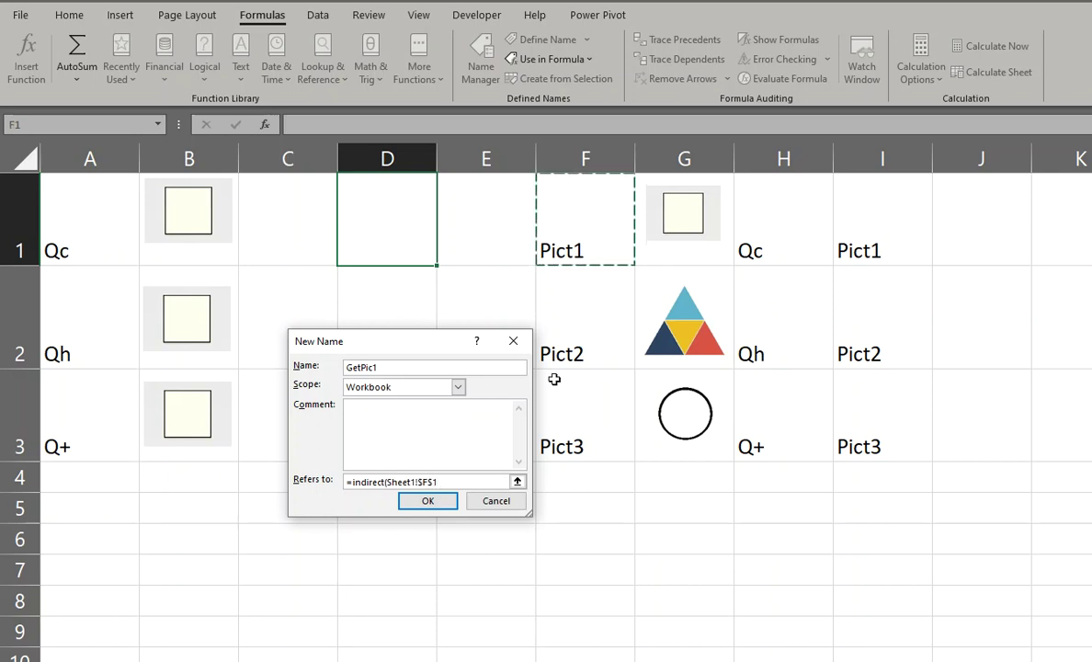
pyautogui.write(')')
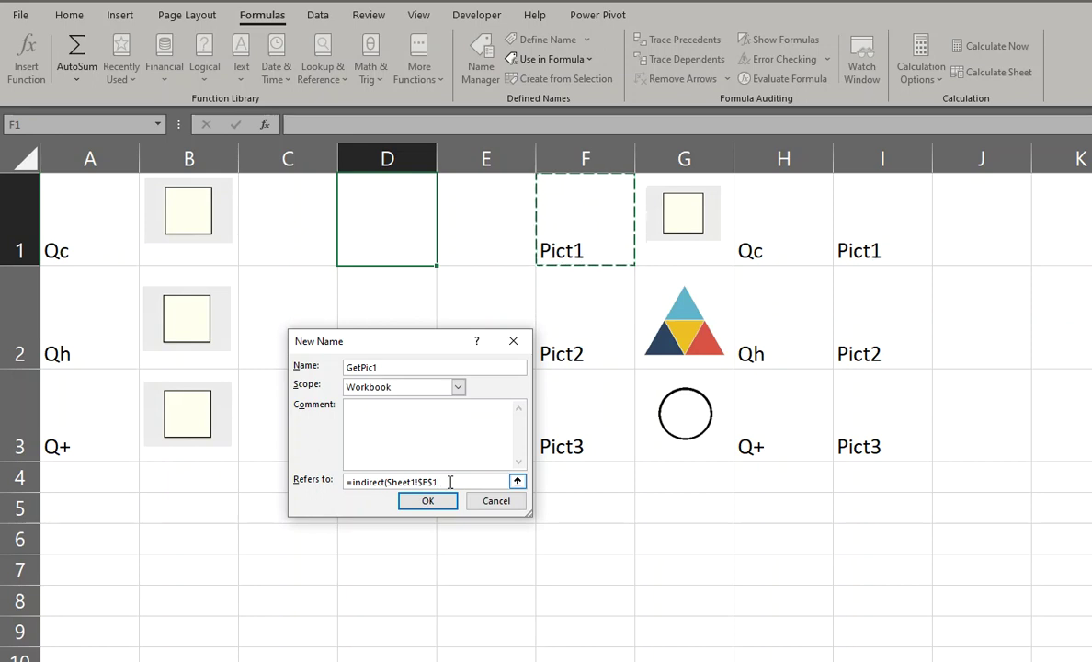
pyautogui.click(449, 482)
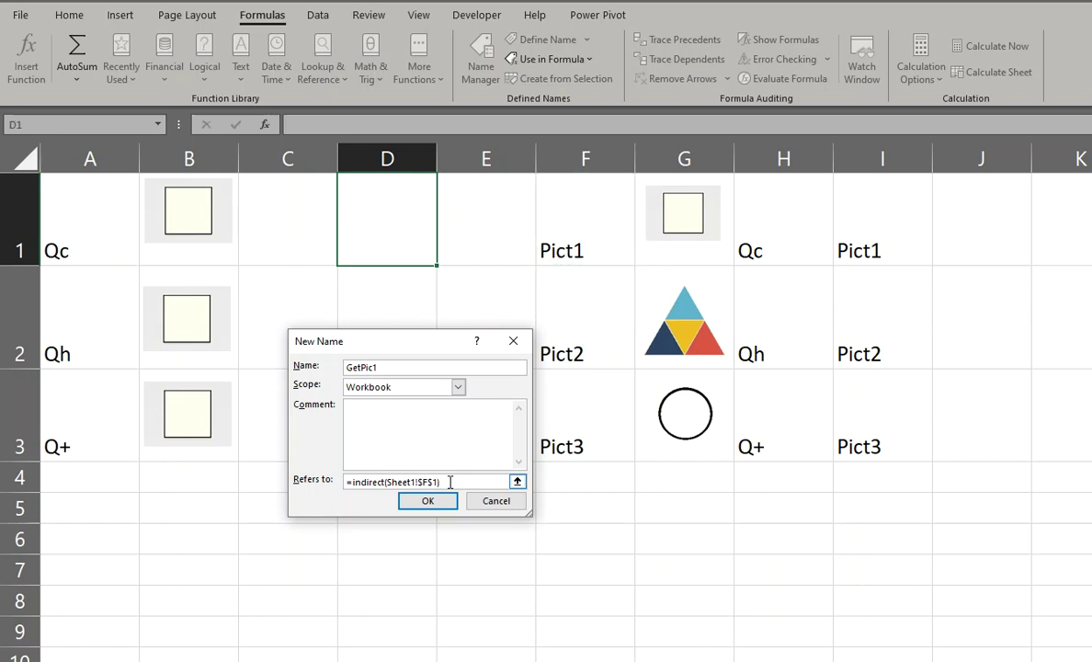
pyautogui.press('Return')
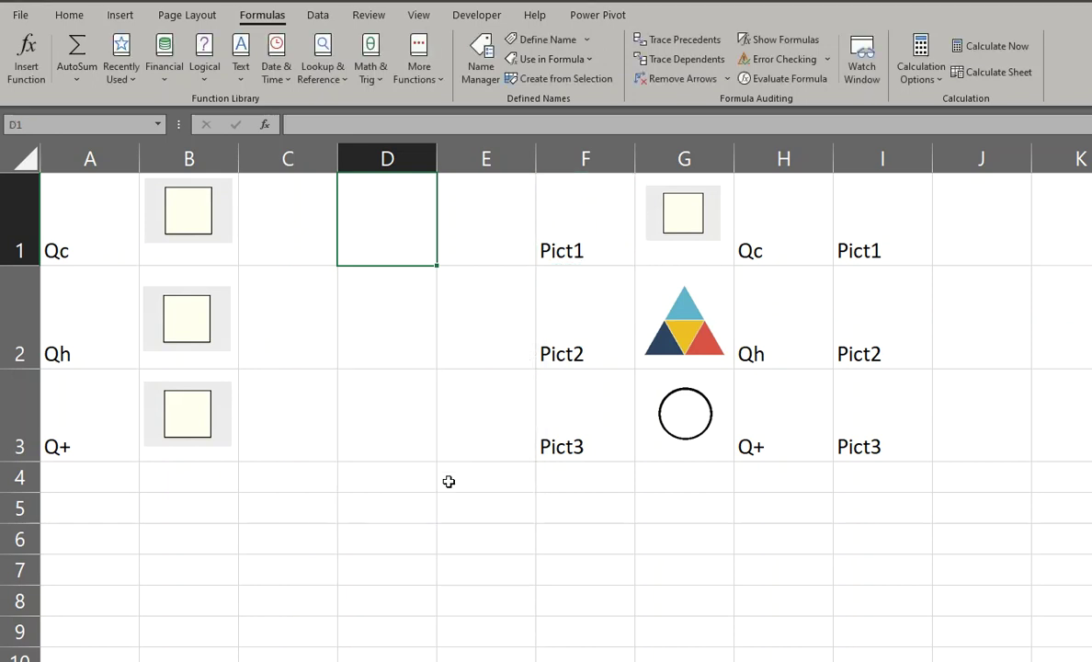
# Add the name GetPic2 with Refers to set to =INDIRECT(Sheet1!$F$2)
pyautogui.click(551, 39)
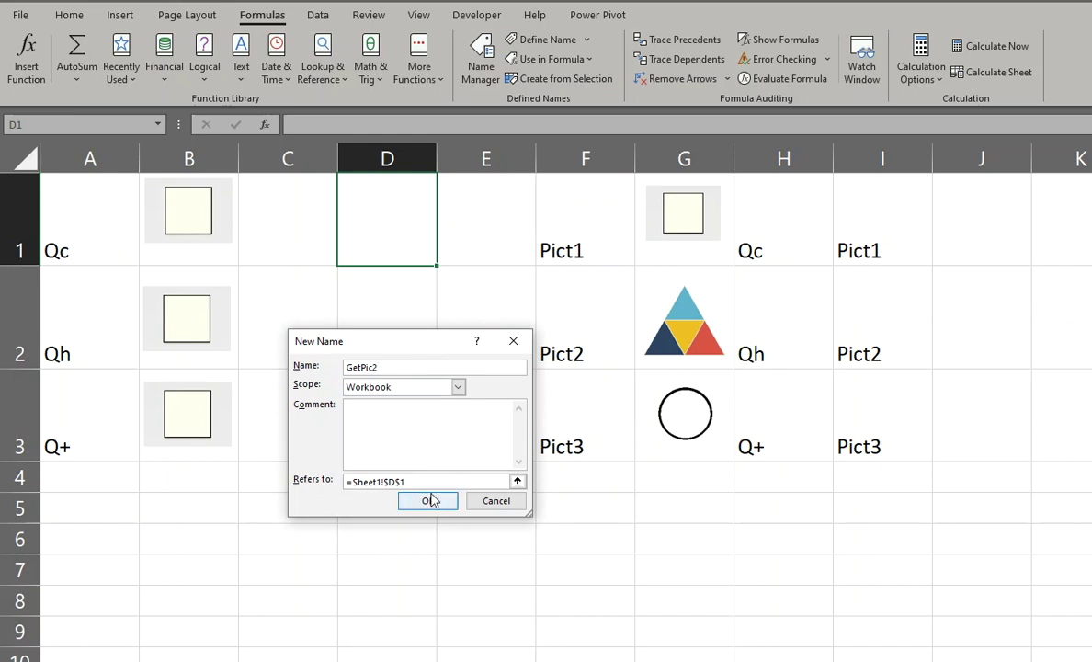
pyautogui.moveTo(405, 481); pyautogui.dragTo(357, 481)
pyautogui.press('BackSpace')
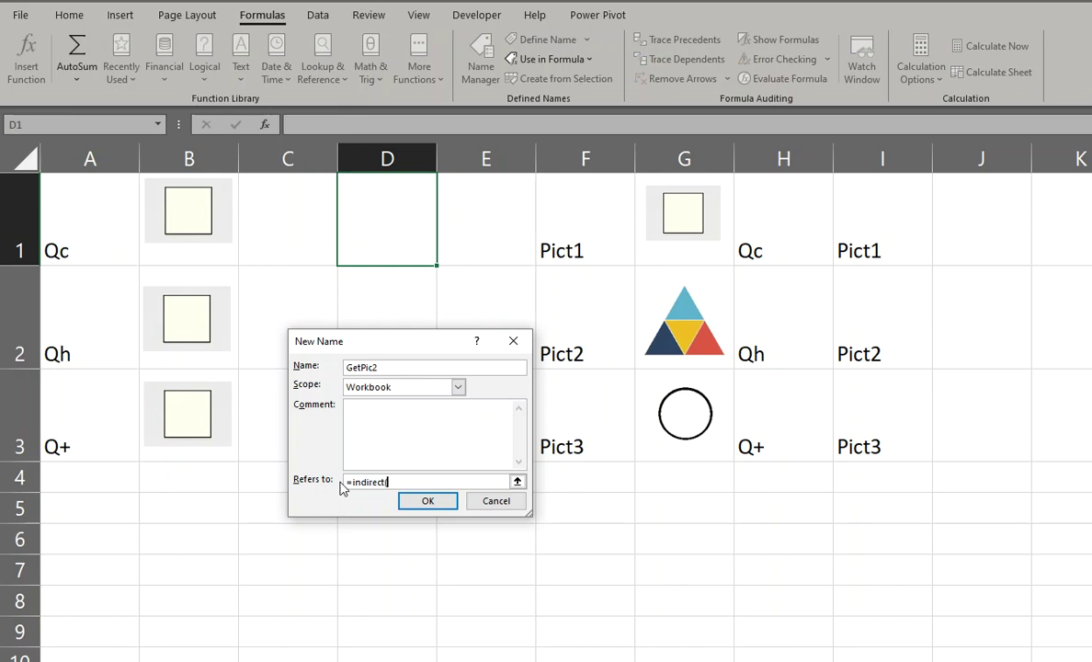
pyautogui.click(592, 341)
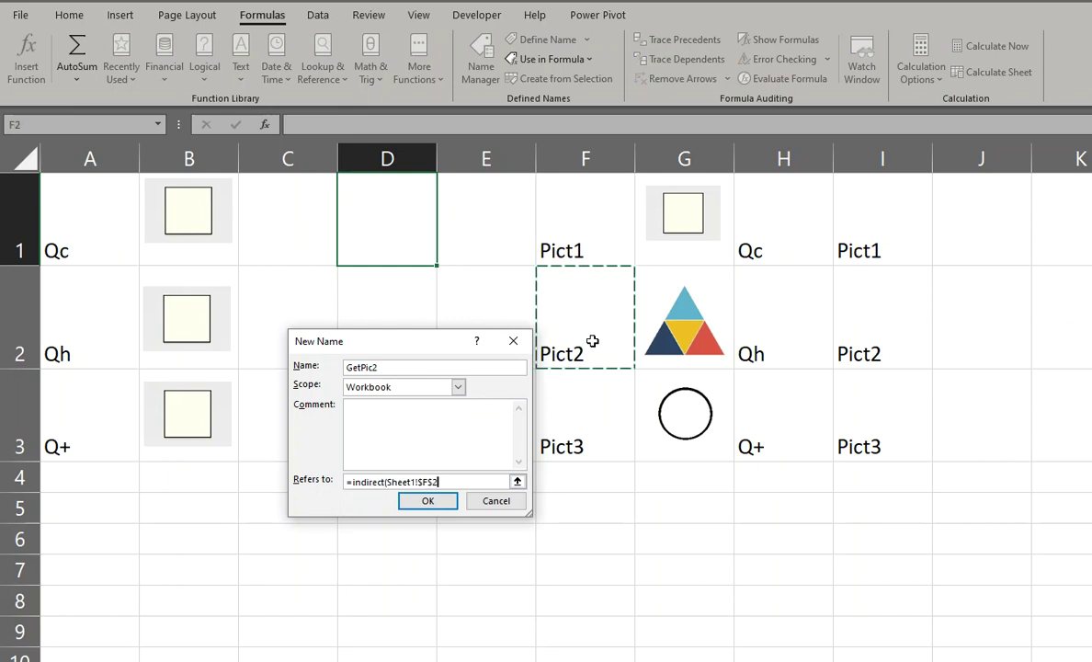
pyautogui.write(')')
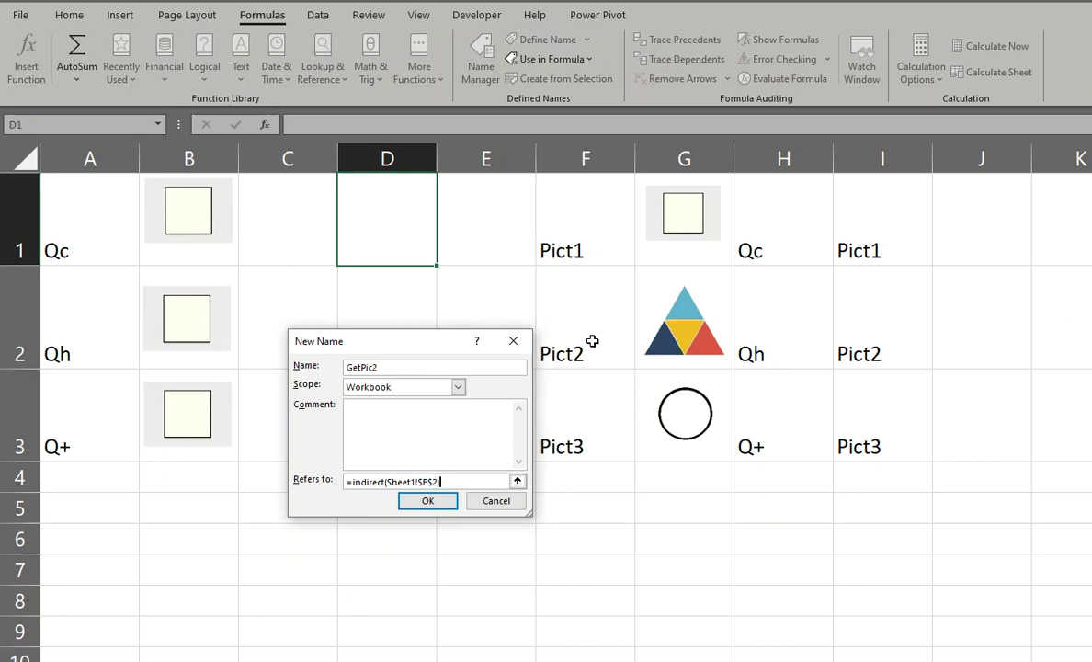
pyautogui.press('Return')
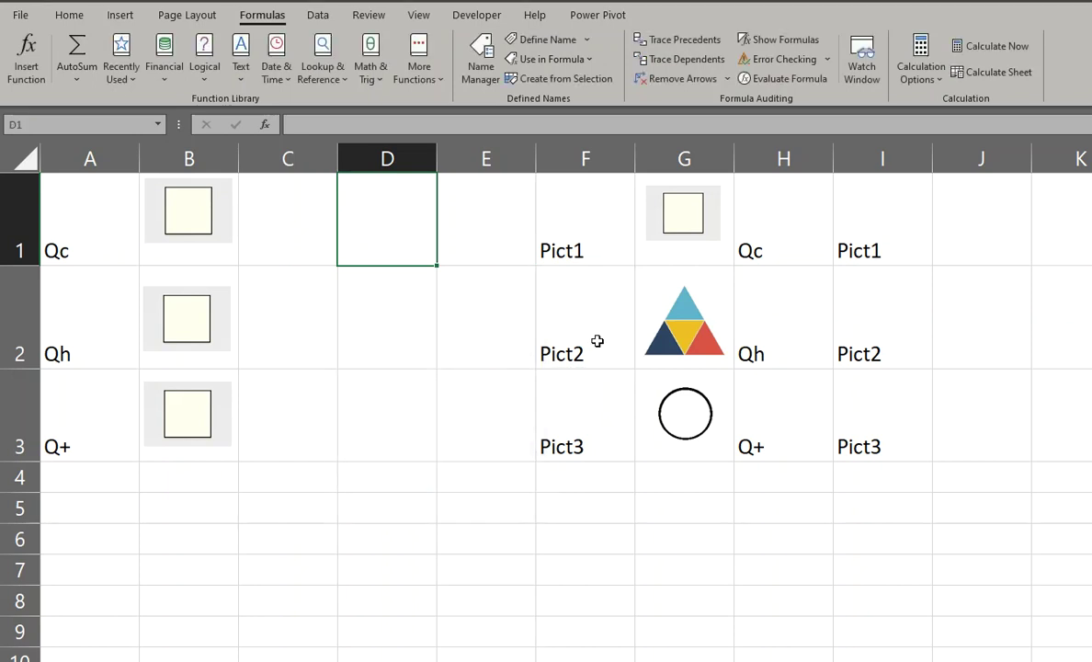
# Add the name GetPic3 with Refers to set to =INDIRECT(Sheet1!$F$3)
pyautogui.click(561, 39)
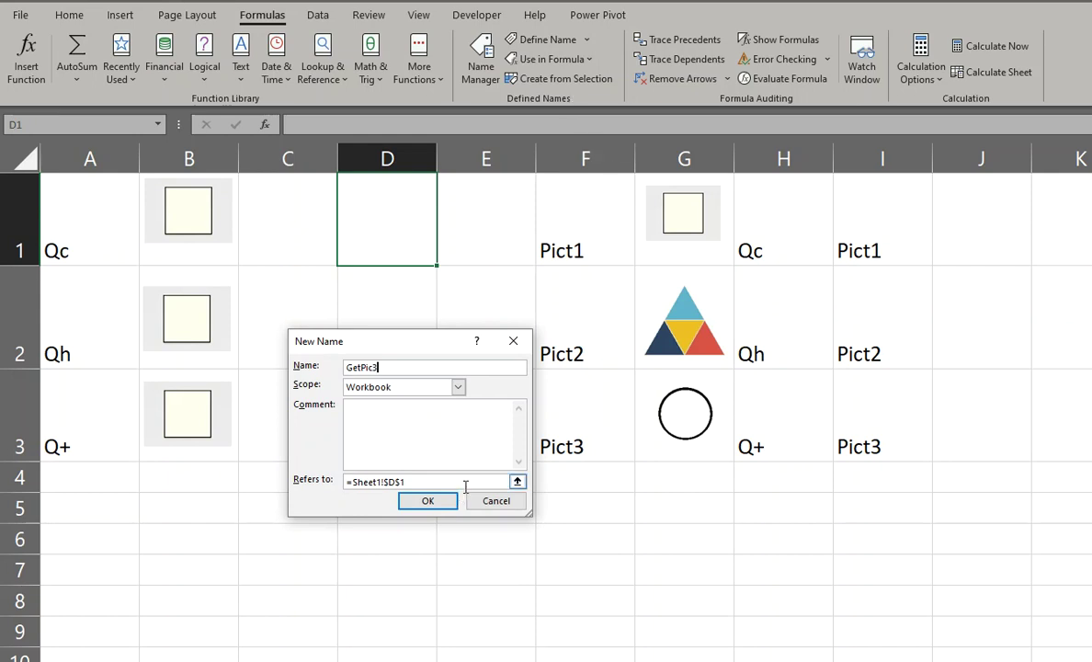
pyautogui.click(345, 482)
pyautogui.write('=')
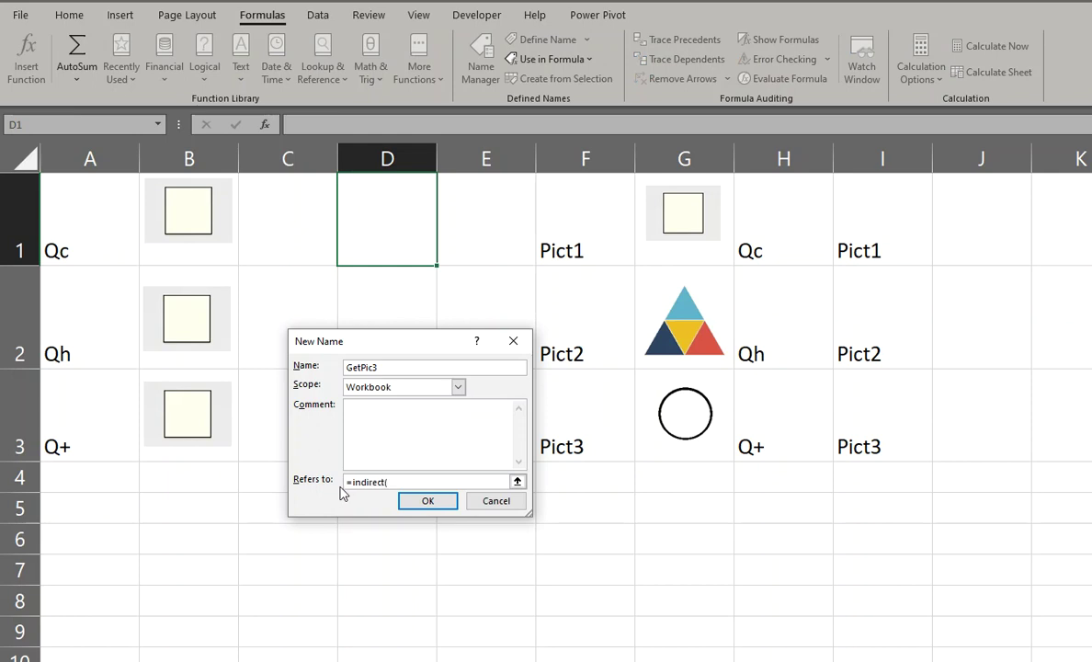
pyautogui.write('indirect(')
pyautogui.click(578, 416)
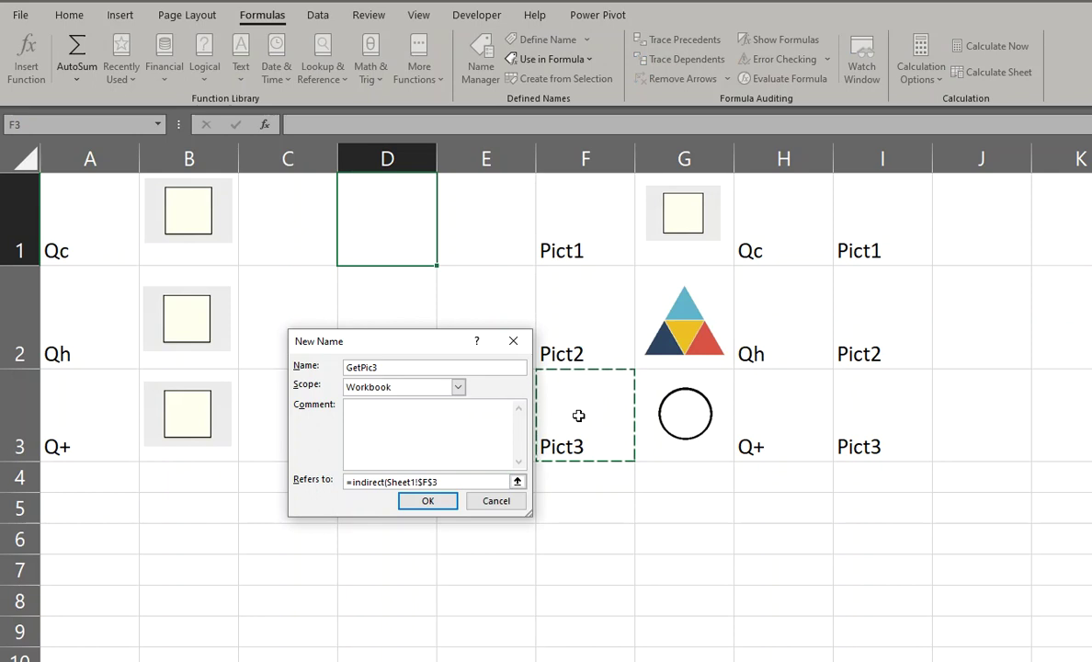
pyautogui.write(')')
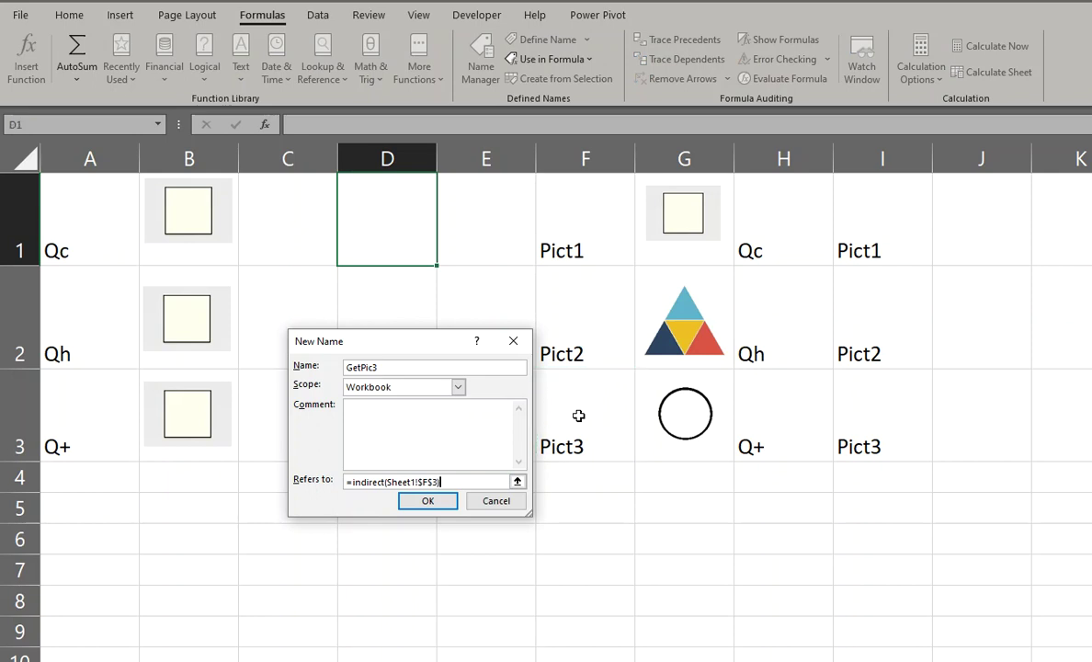
pyautogui.press('Return')
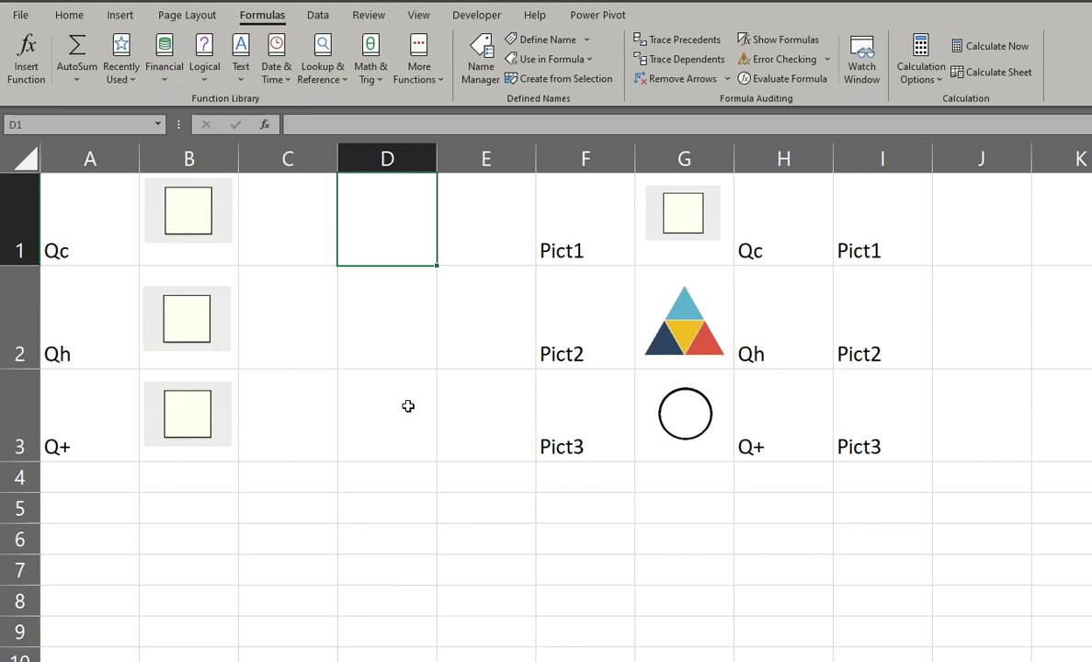
# Link the B1 picture to the named formula =GetPic1
pyautogui.click(173, 219)
pyautogui.moveTo(187, 222); pyautogui.dragTo(188, 225)
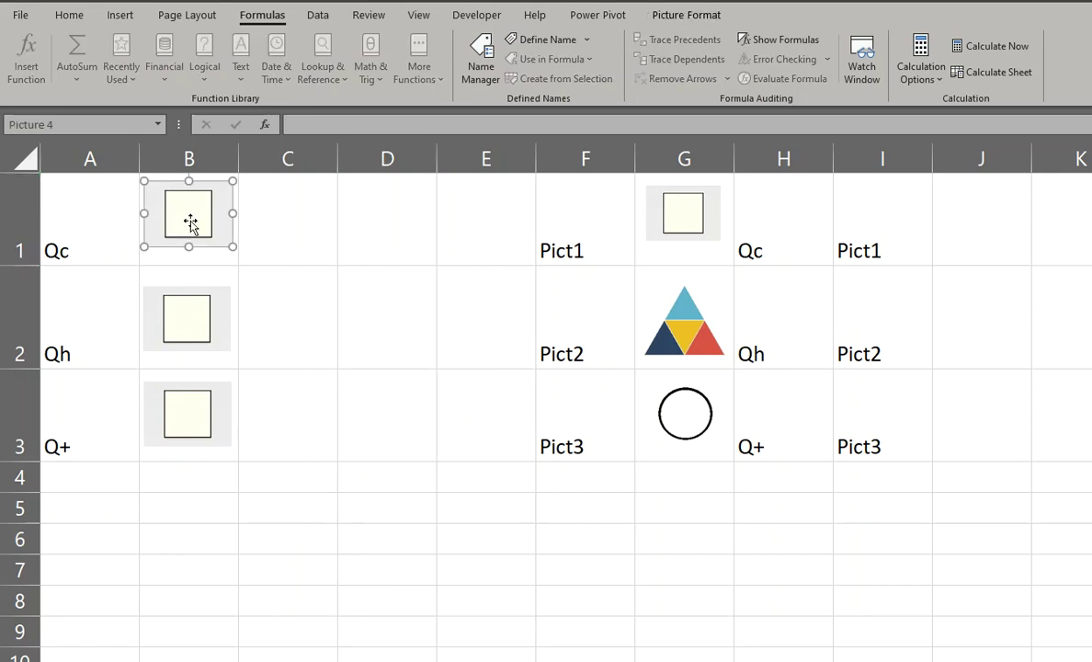
pyautogui.click(172, 285)
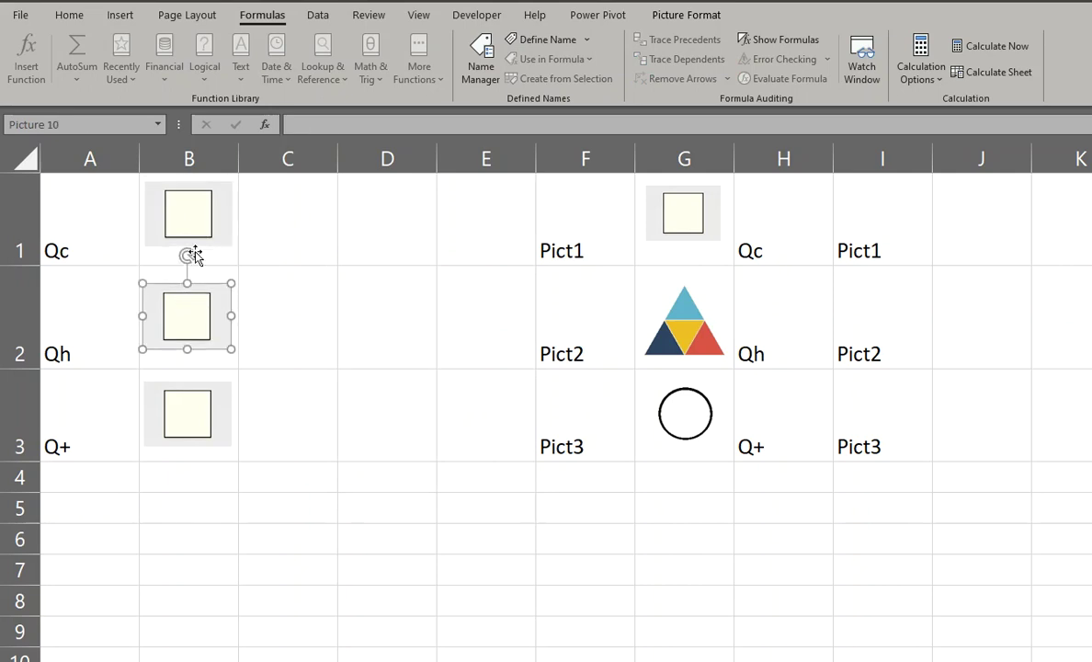
pyautogui.click(180, 208)
pyautogui.click(187, 334)
pyautogui.click(178, 214)
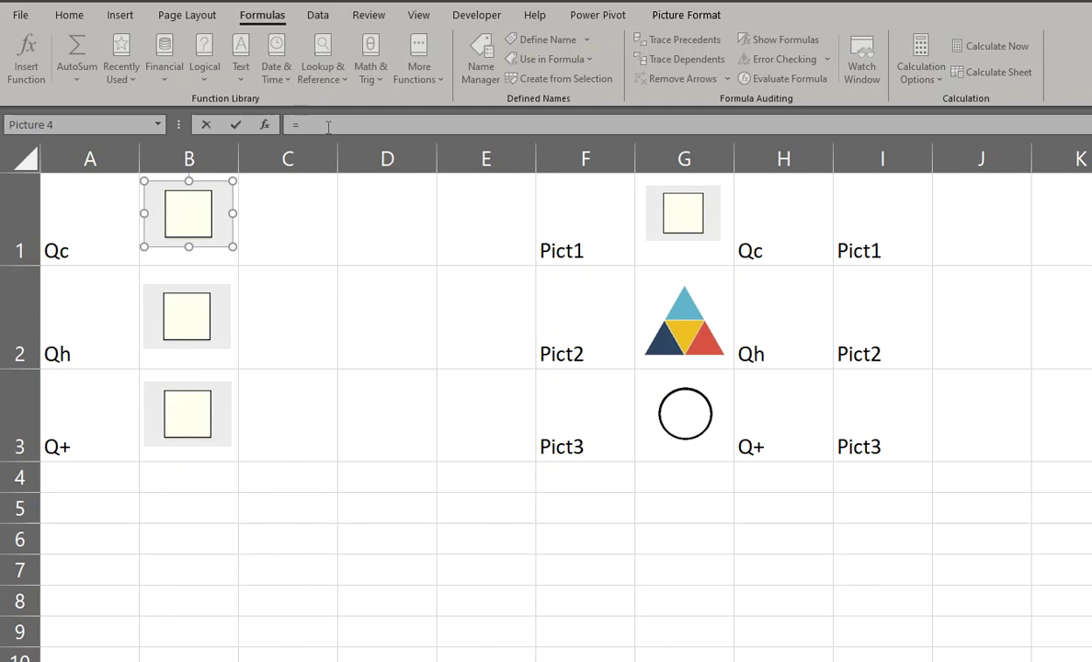
pyautogui.write('get')
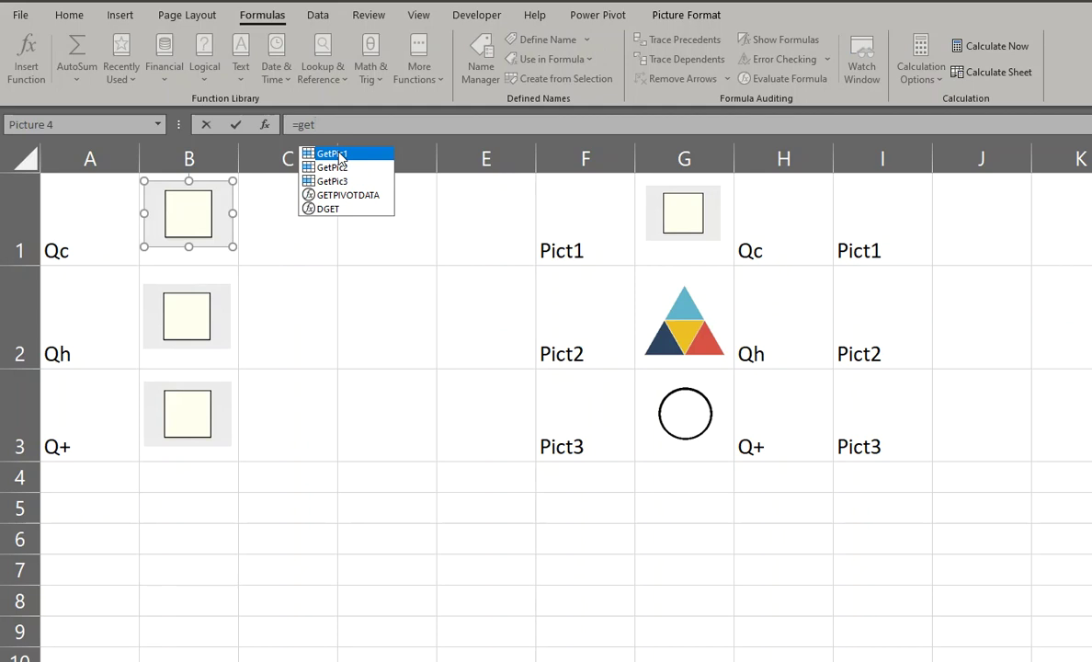
pyautogui.doubleClick(339, 154)
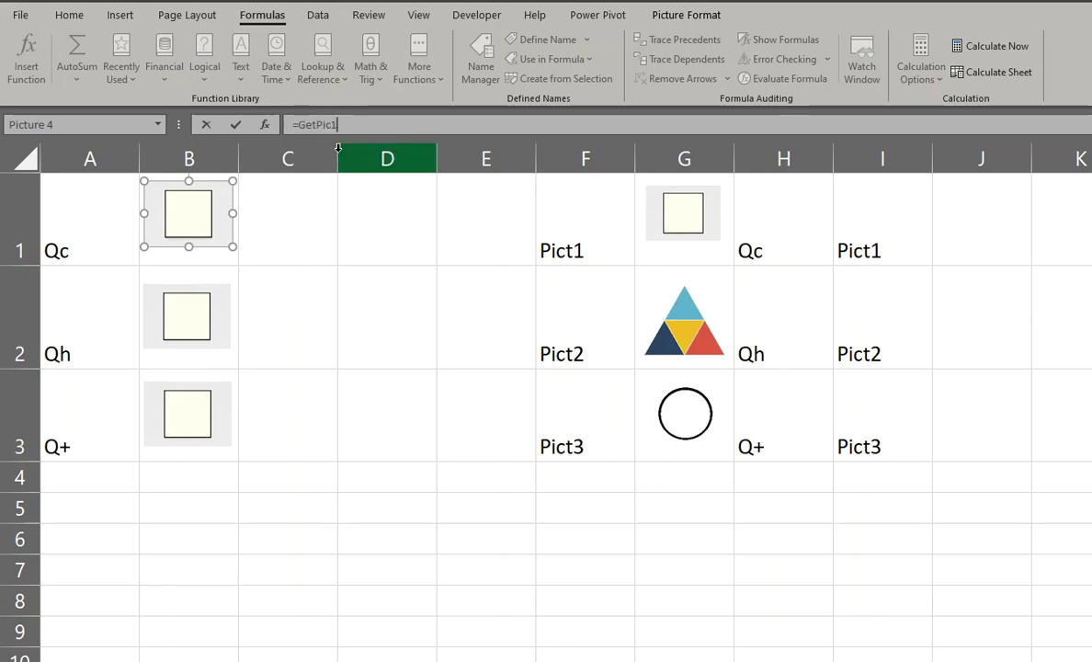
pyautogui.press('Return')
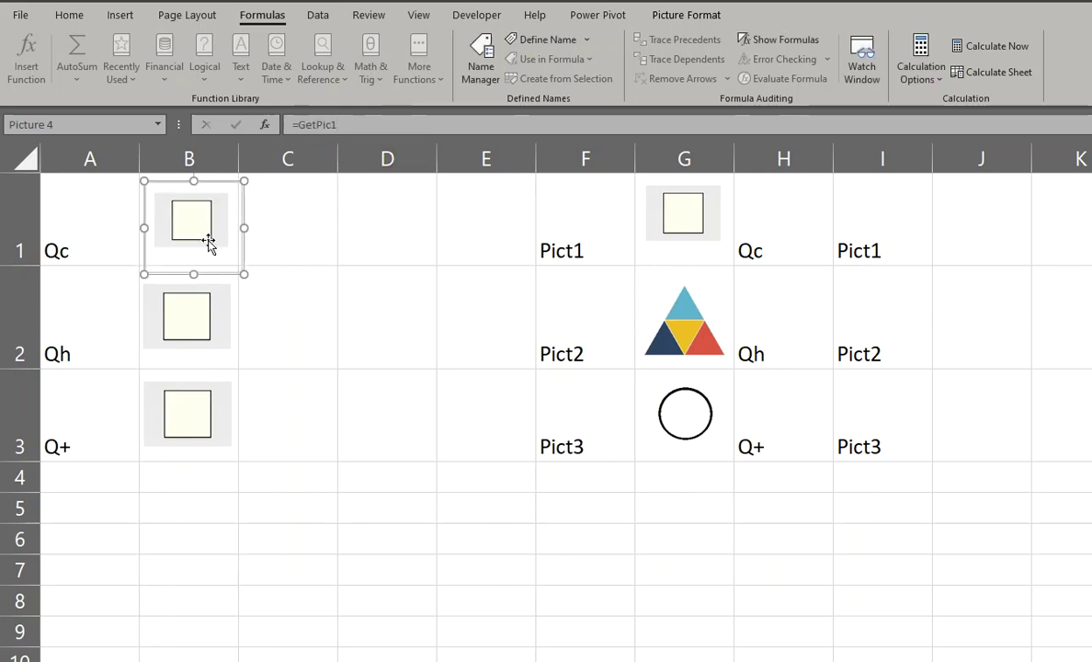
# Shrink the B1 square picture to fit inside its cell, then select A1
pyautogui.moveTo(245, 275); pyautogui.dragTo(228, 260)
pyautogui.click(280, 251)
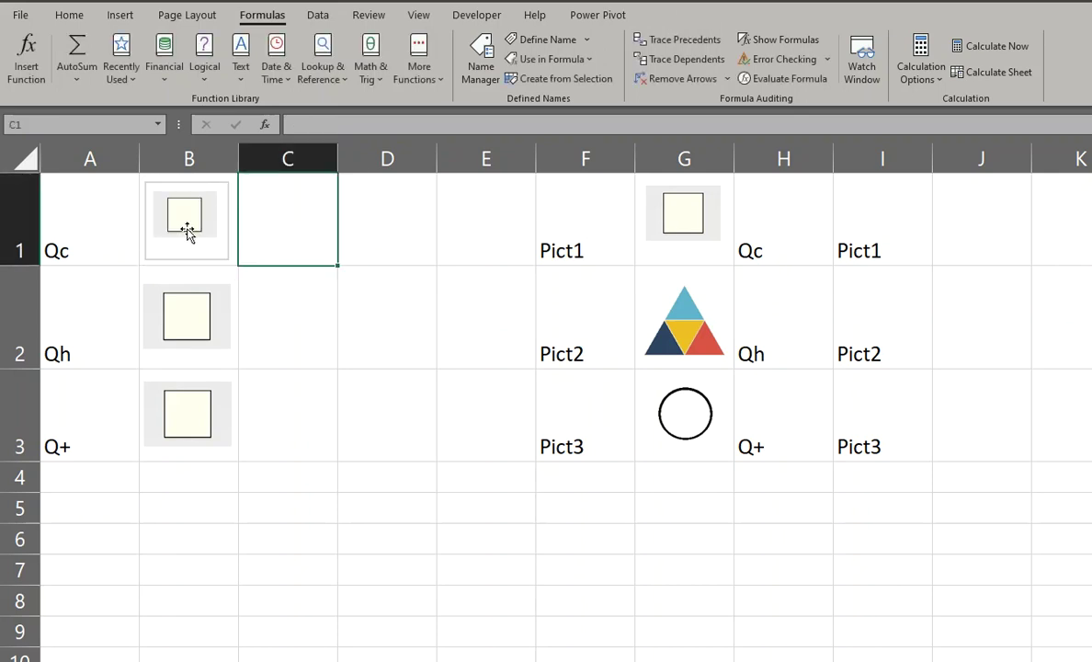
pyautogui.click(82, 221)
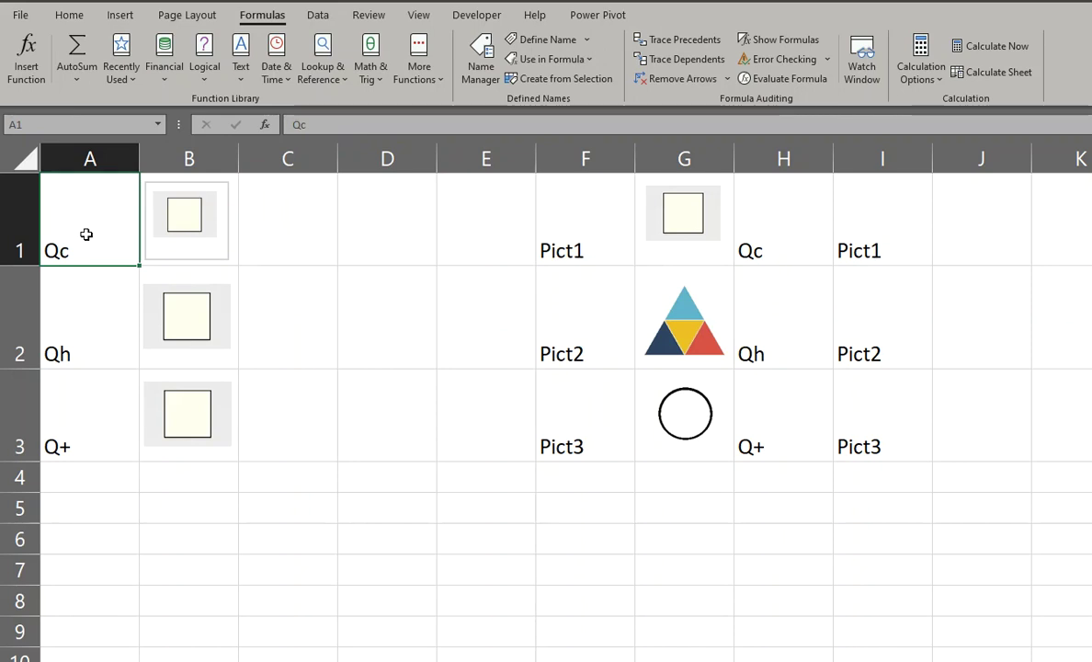
# Enter codes qh, q+, then qc in A1 so B1 shows triangle, circle, square
pyautogui.write('qh')
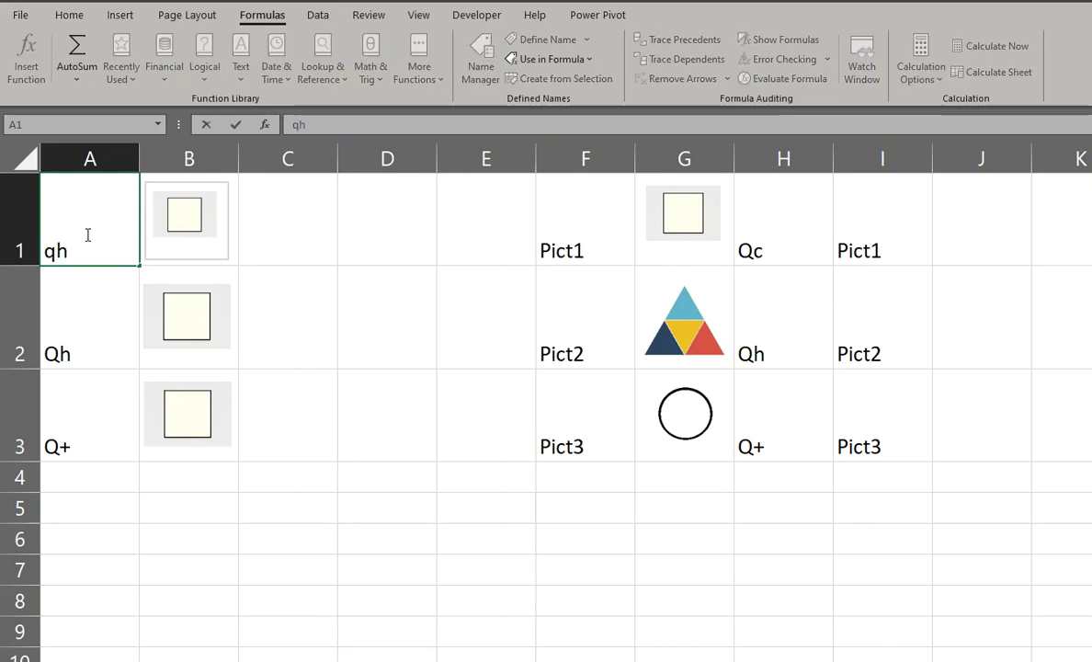
pyautogui.press('Return')
pyautogui.click(84, 237)
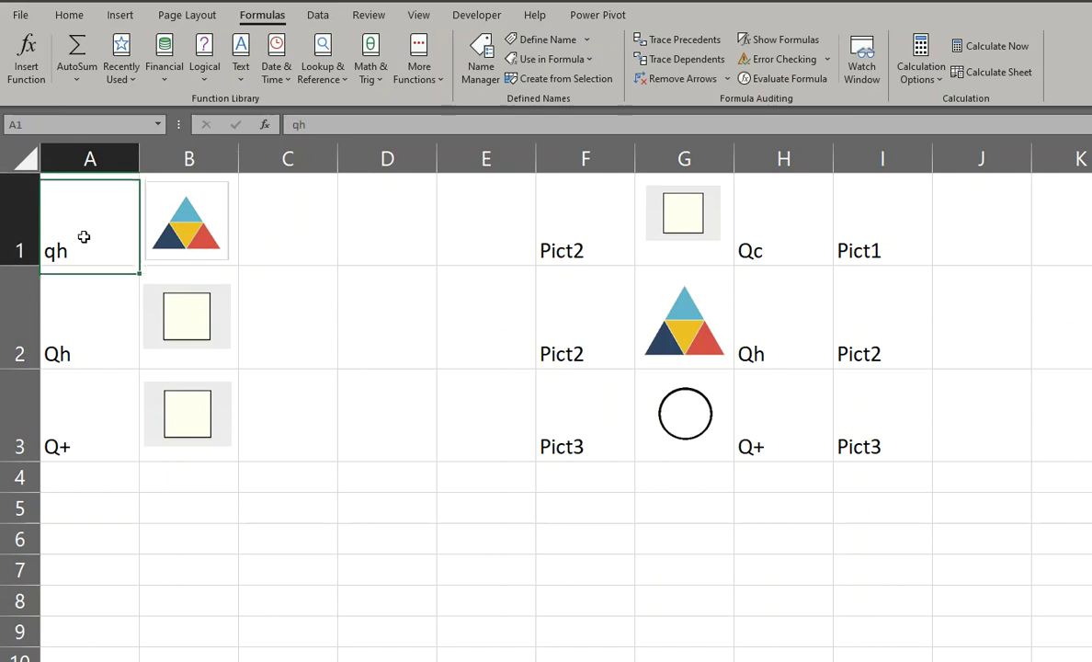
pyautogui.write('q')
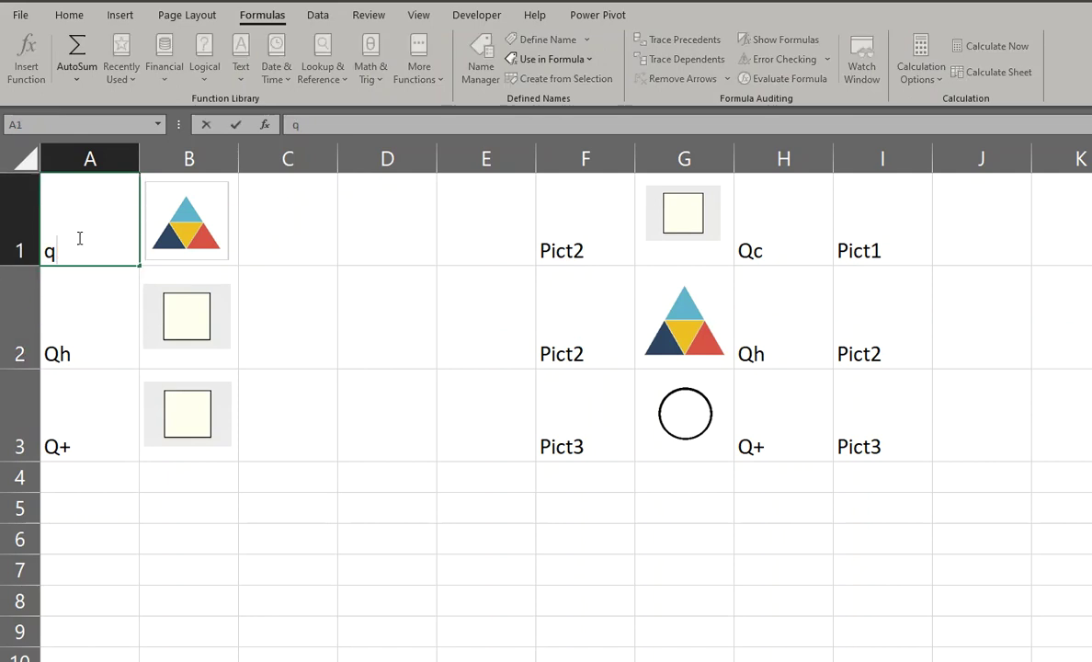
pyautogui.write('+')
pyautogui.press('Return')
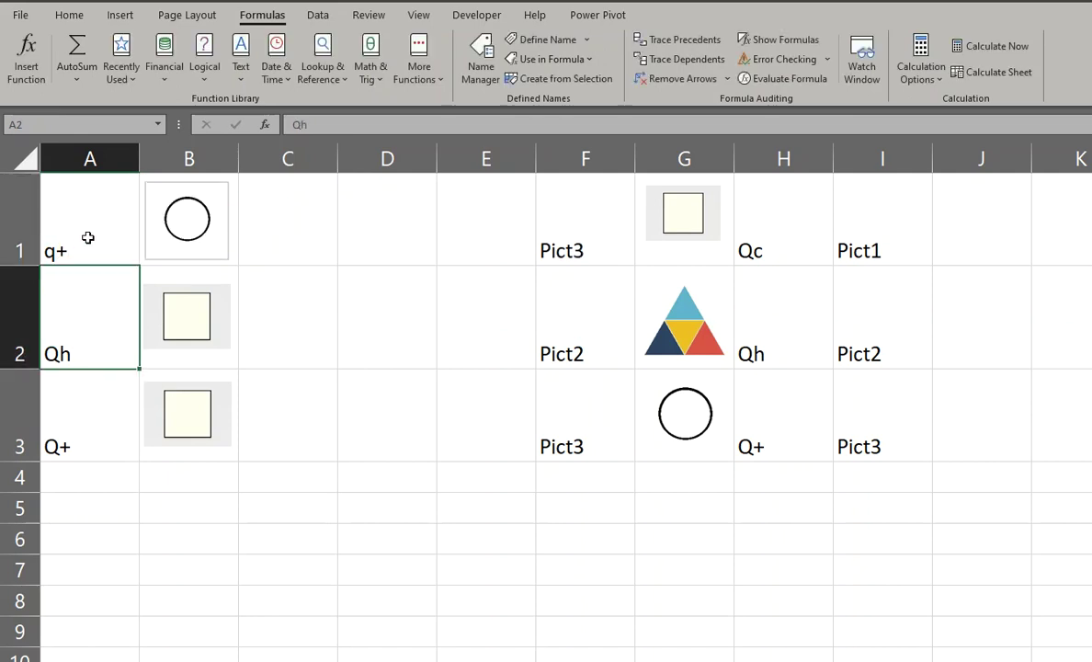
pyautogui.click(81, 242)
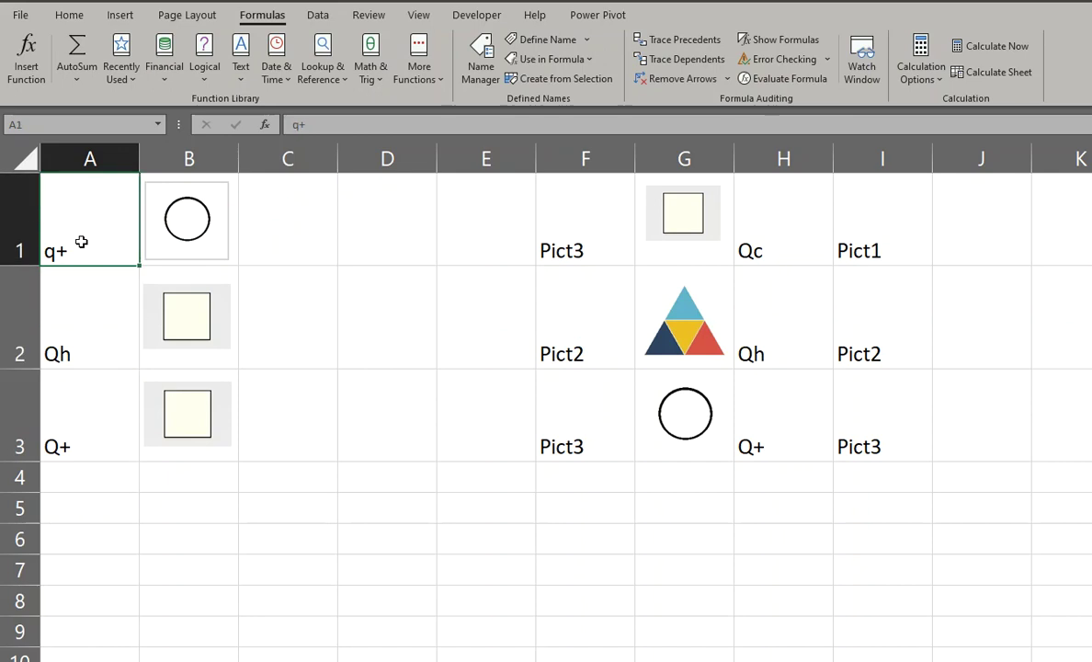
pyautogui.write('qc')
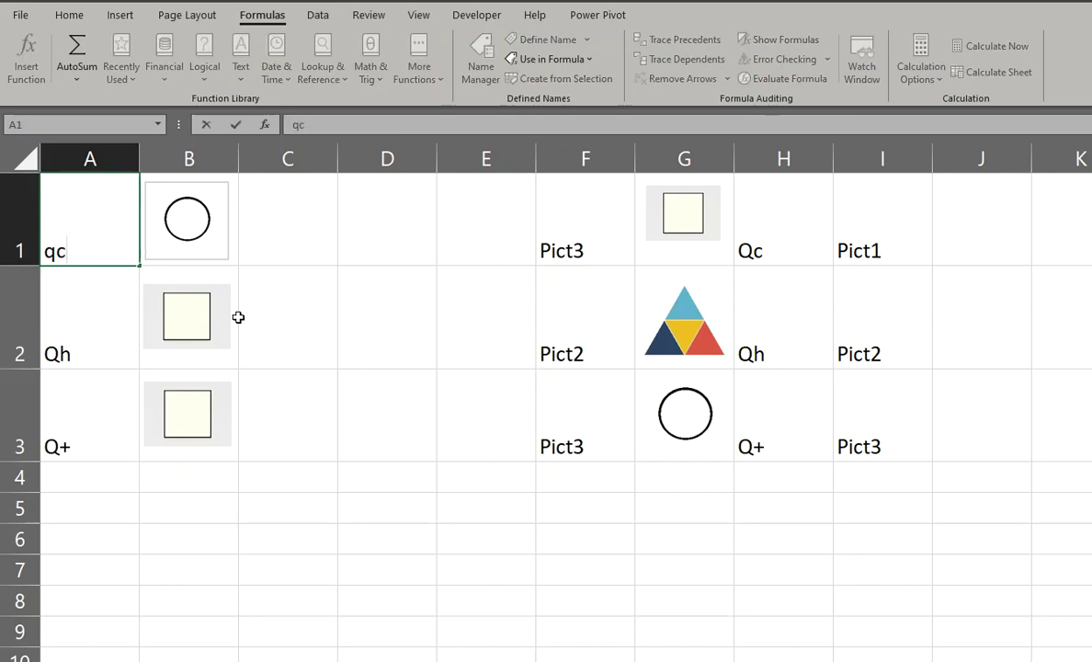
pyautogui.press('Return')
# Link the B2 picture to =GetPic2 and fit the triangle into cell B2
pyautogui.click(184, 327)
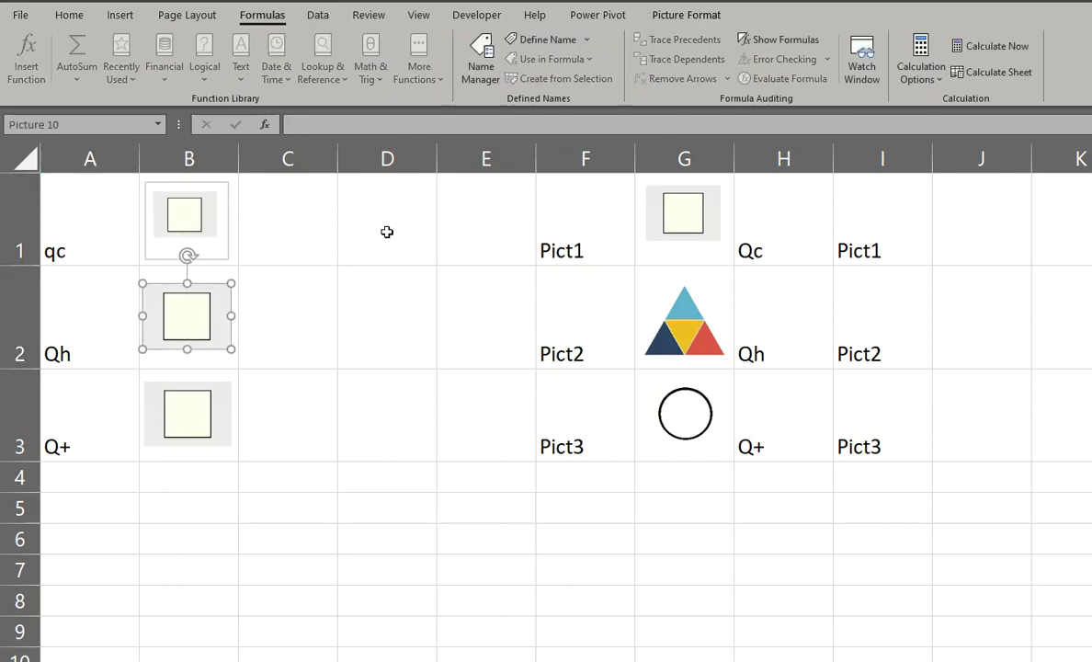
pyautogui.click(353, 124)
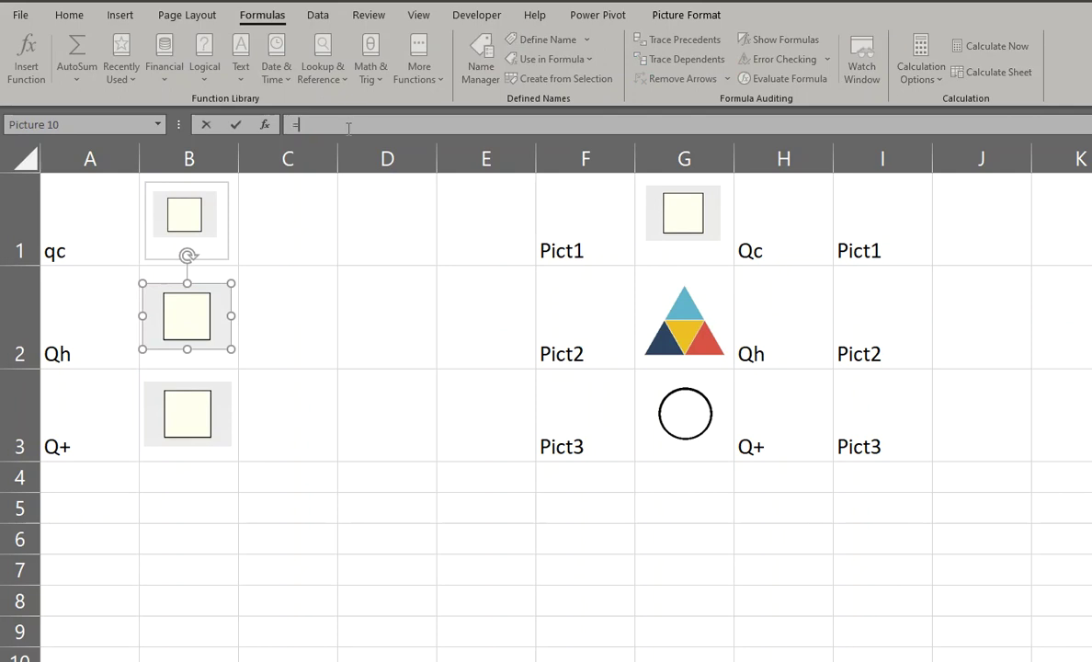
pyautogui.write('=get')
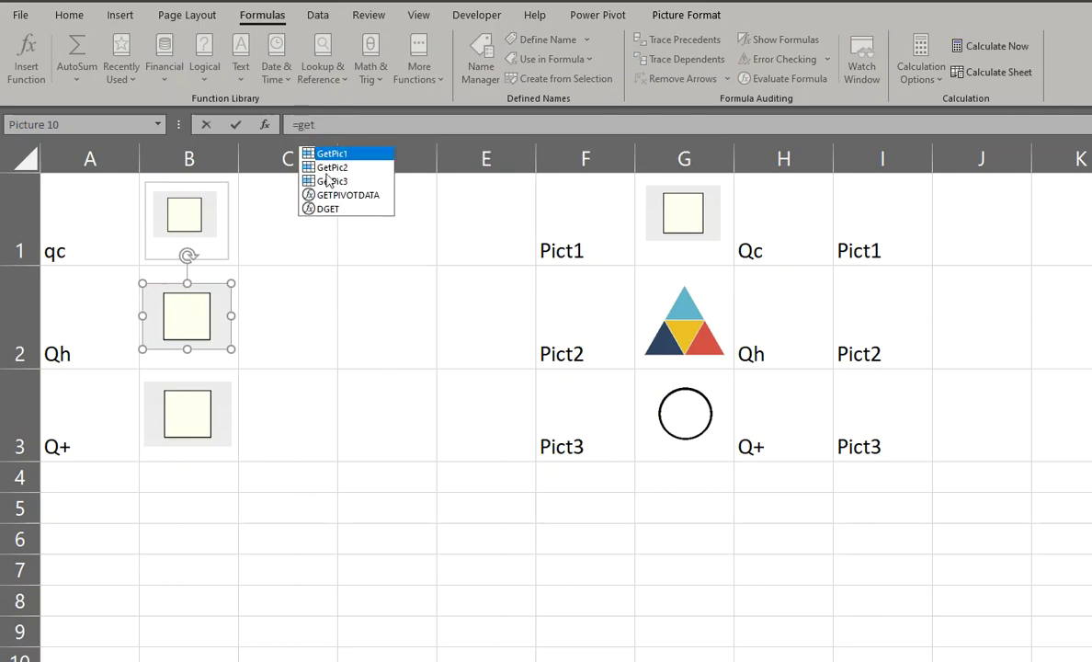
pyautogui.doubleClick(333, 172)
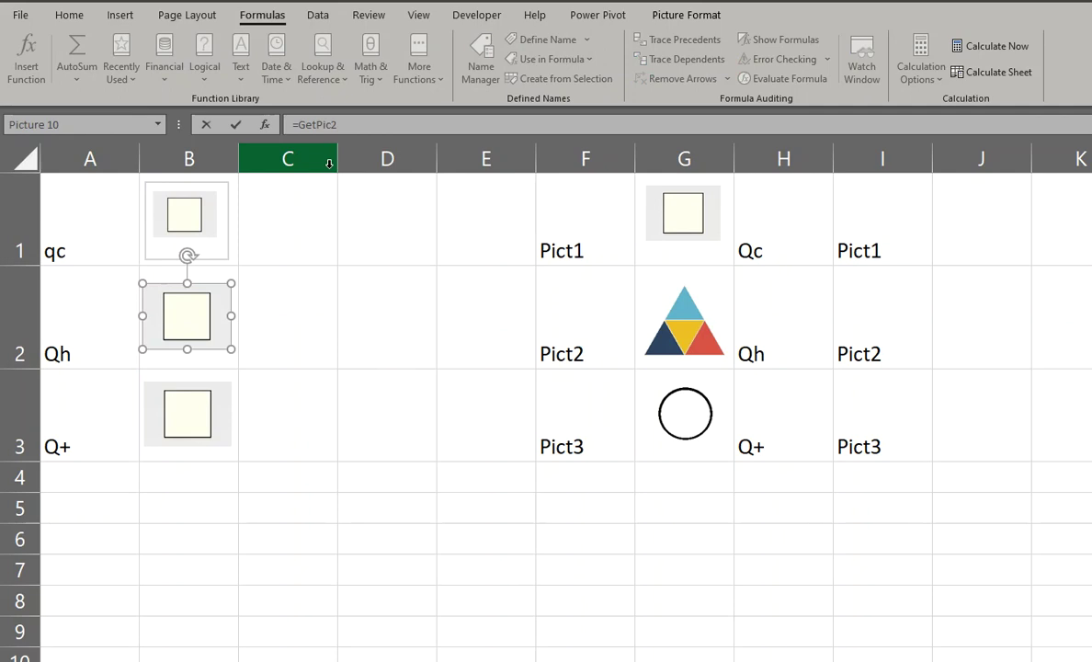
pyautogui.press('Return')
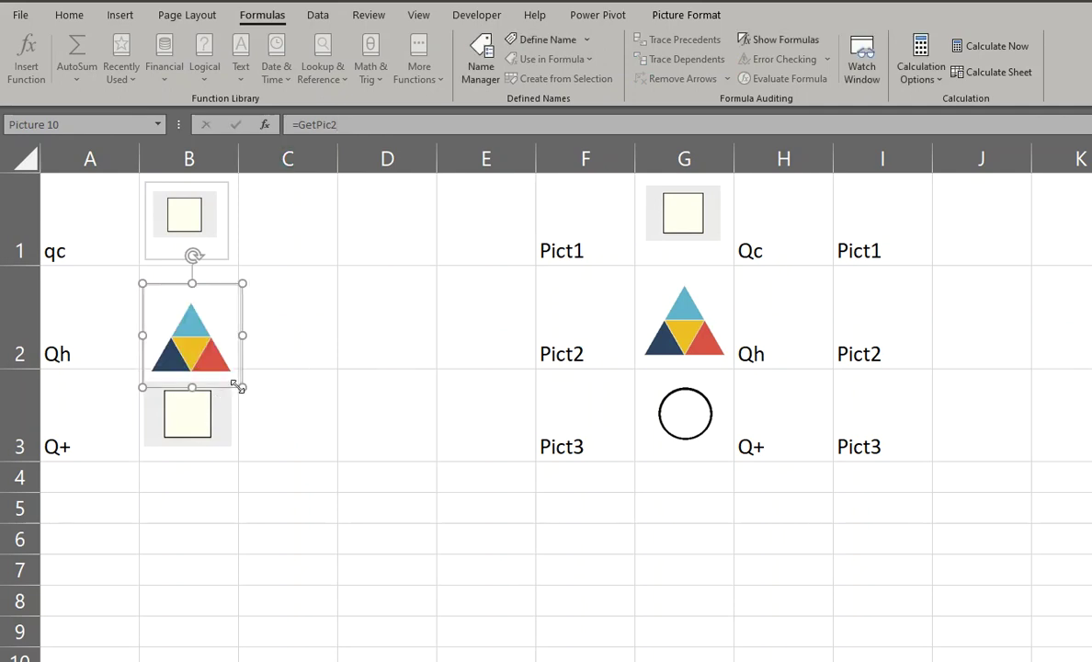
pyautogui.moveTo(242, 387); pyautogui.dragTo(218, 361)
pyautogui.moveTo(181, 303); pyautogui.dragTo(188, 294)
# Link the B3 picture to =GetPic3 and shrink the circle to fit cell B3
pyautogui.click(184, 398)
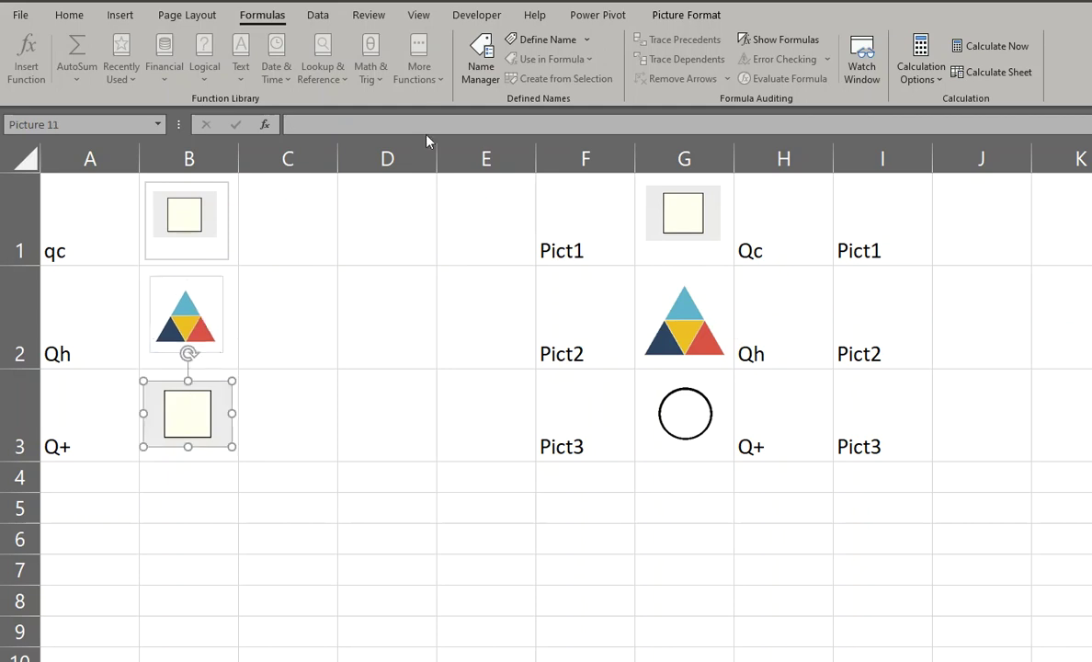
pyautogui.click(411, 124)
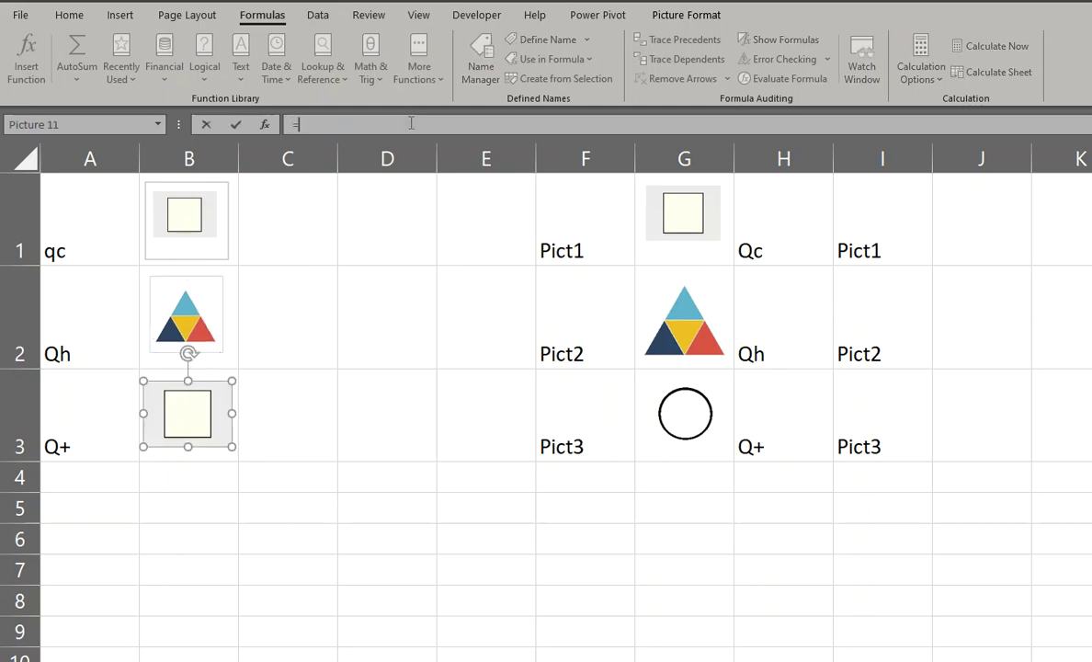
pyautogui.write('=get')
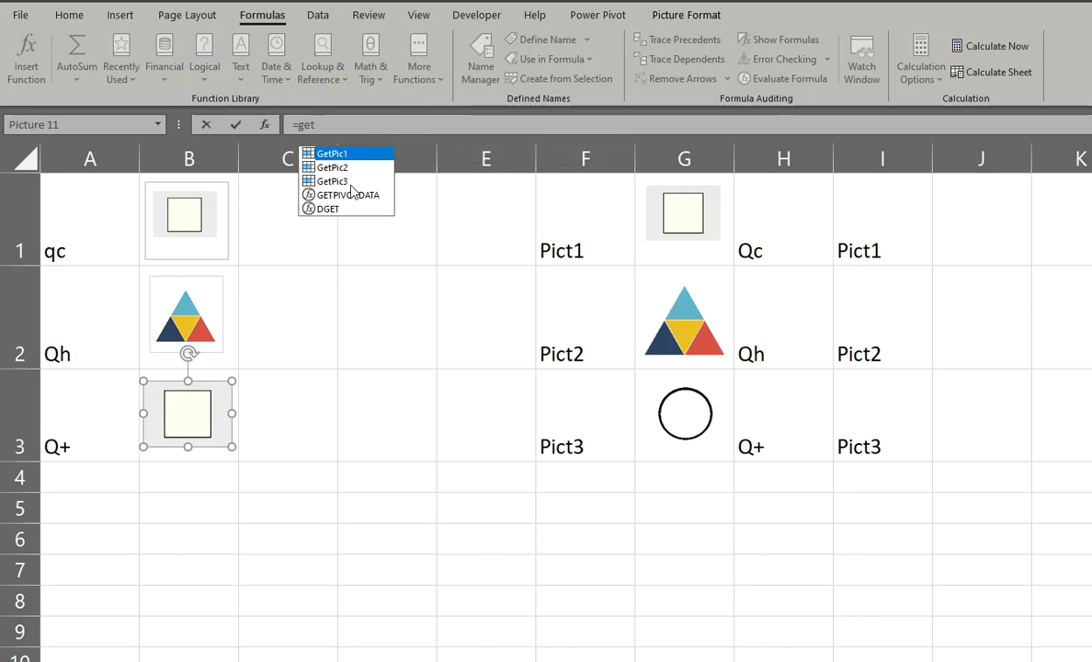
pyautogui.doubleClick(342, 183)
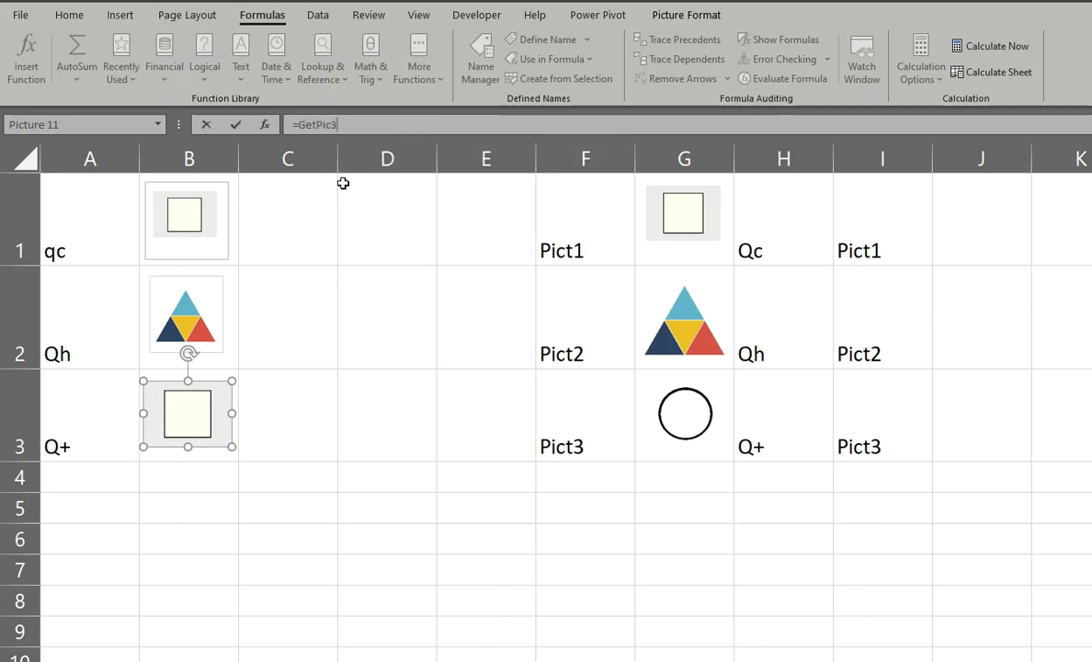
pyautogui.press('Return')
pyautogui.moveTo(242, 472); pyautogui.dragTo(185, 411)
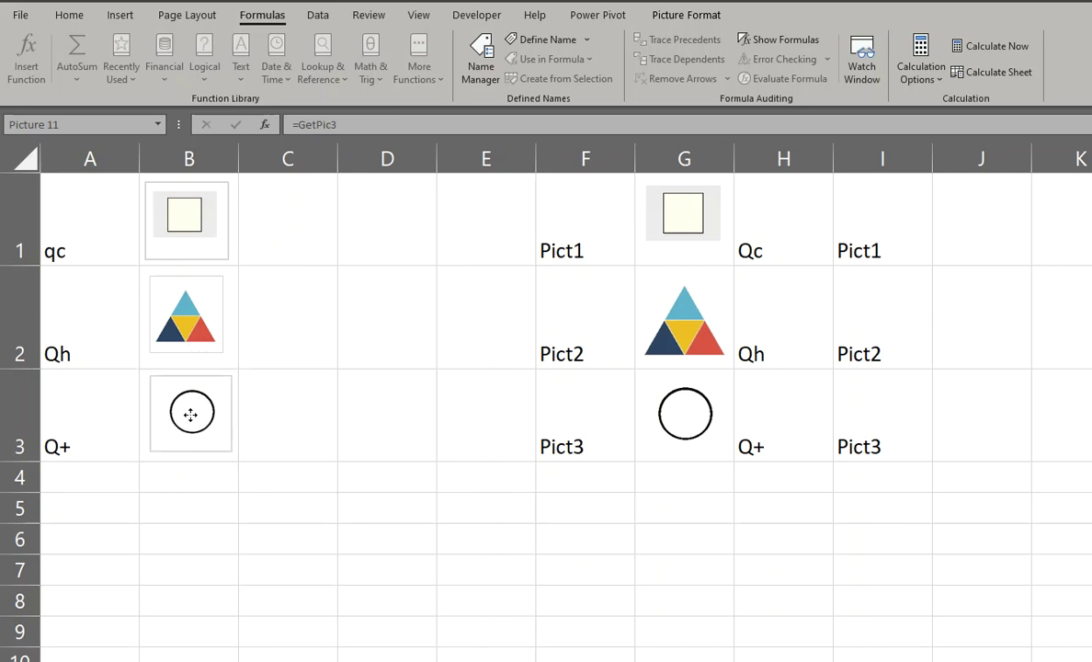
pyautogui.click(82, 426)
# Enter codes qh, qc, then q+ in A3 so B3 shows triangle, square, circle
pyautogui.write('q')
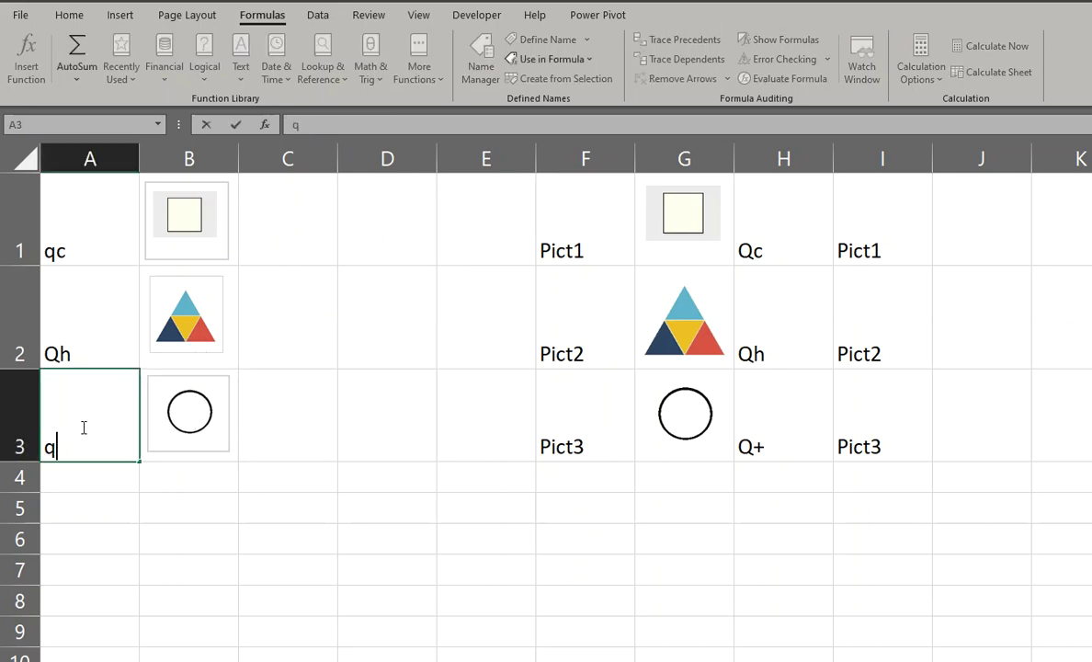
pyautogui.write('h')
pyautogui.press('Return')
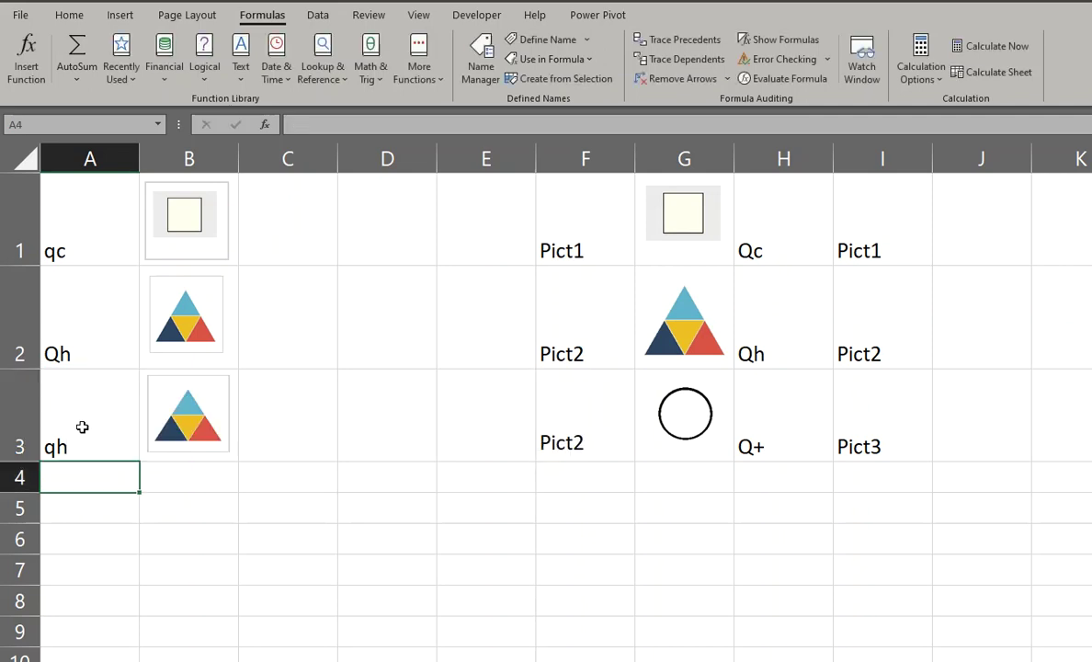
pyautogui.click(88, 431)
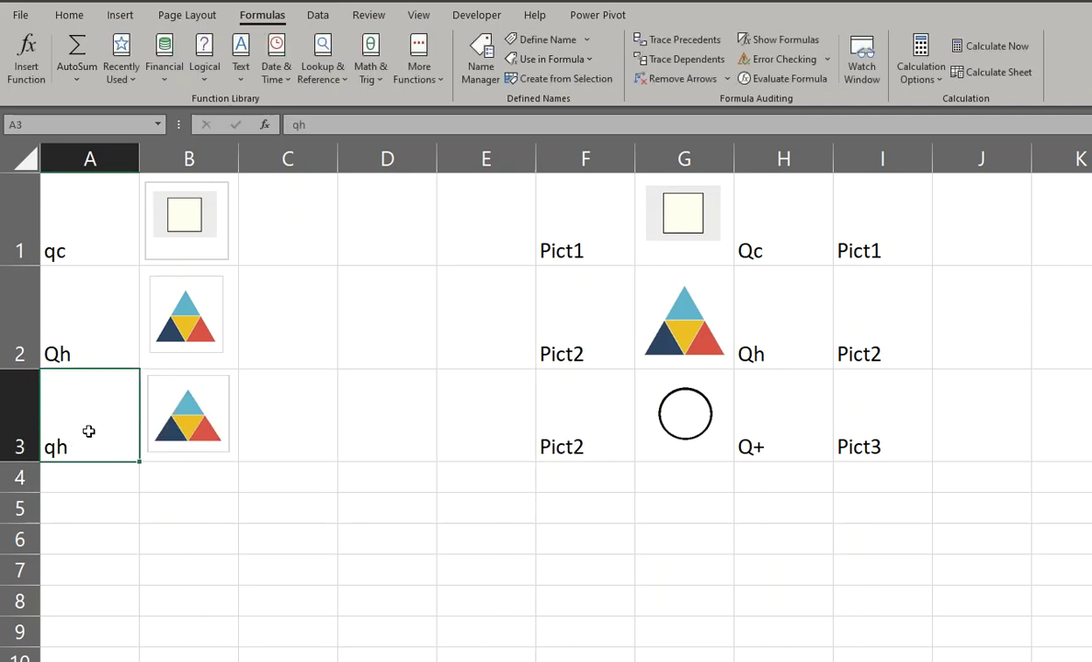
pyautogui.write('qc')
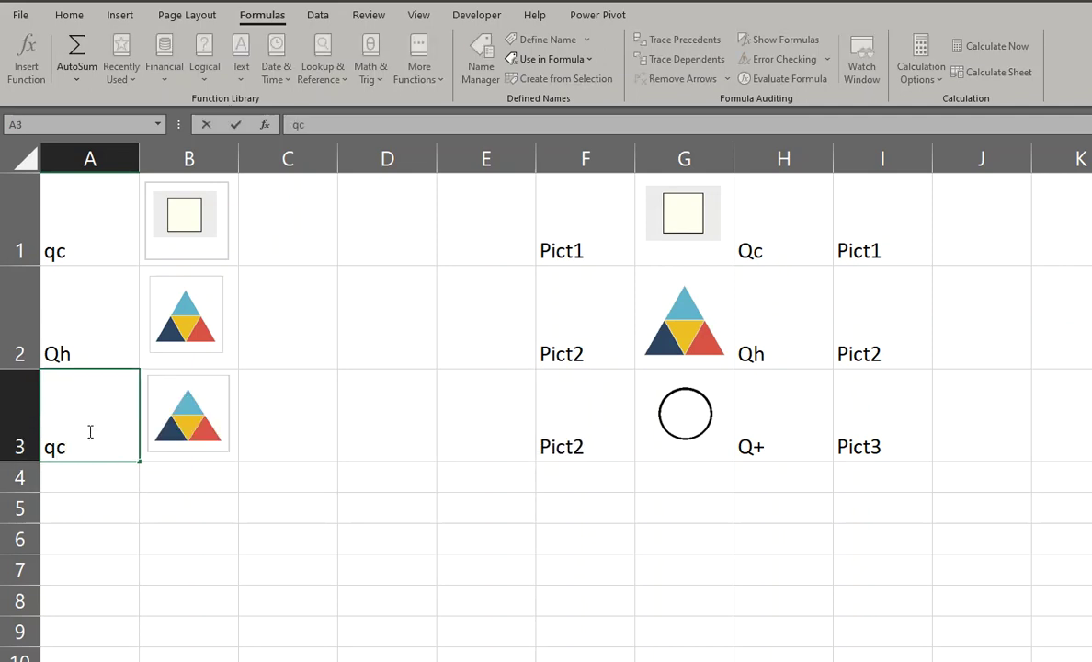
pyautogui.press('Return')
pyautogui.click(90, 421)
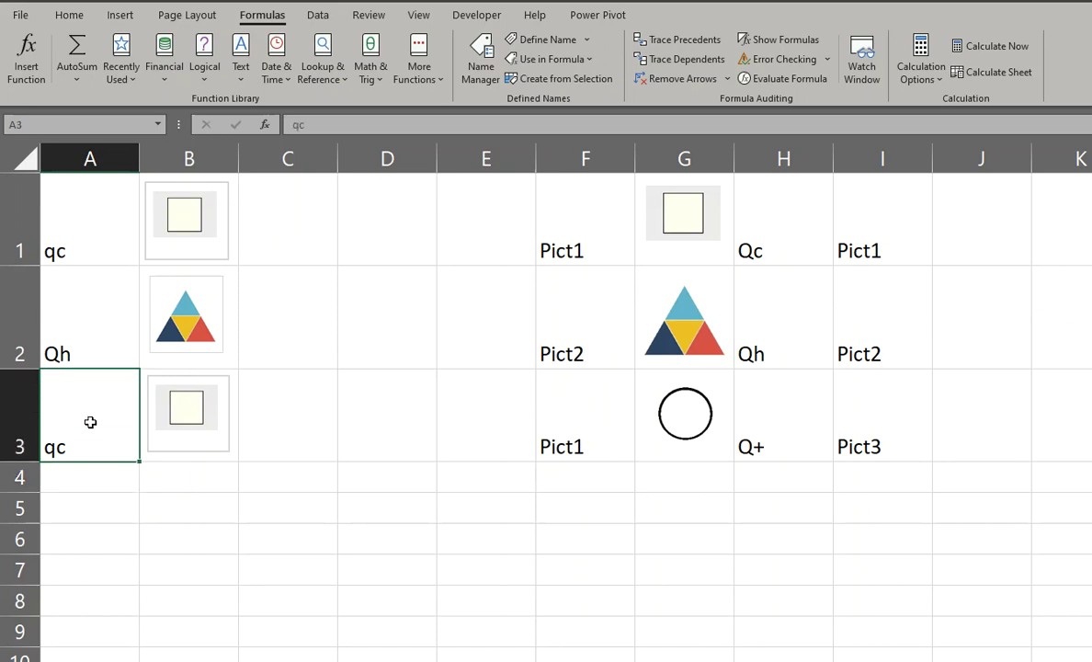
pyautogui.write('q')
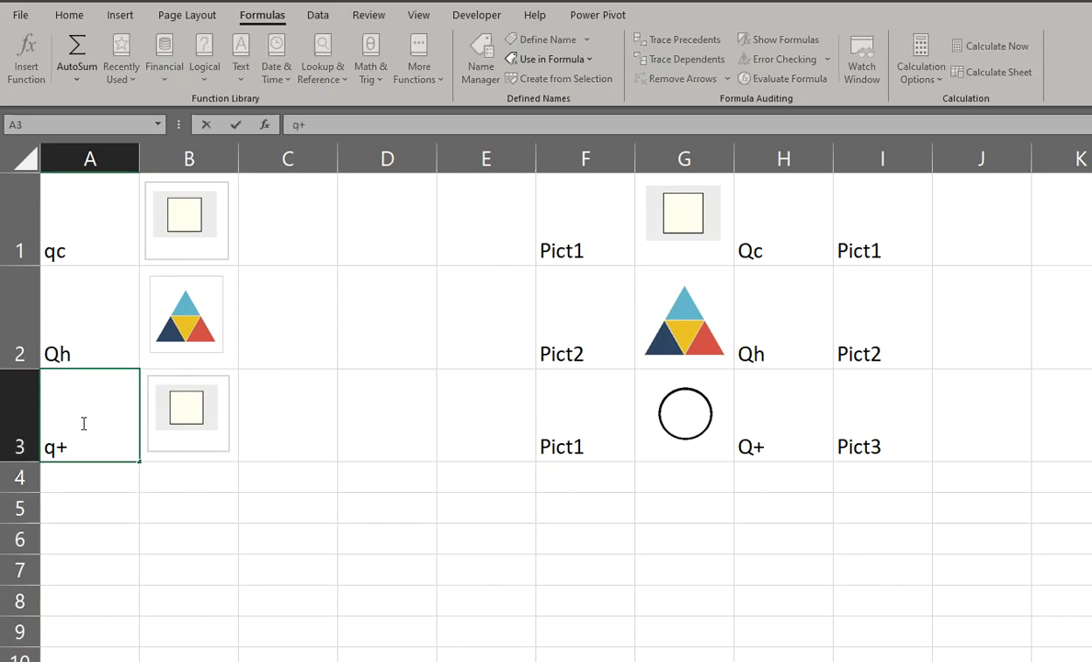
pyautogui.write('+')
pyautogui.press('Return')
pyautogui.click(276, 425)
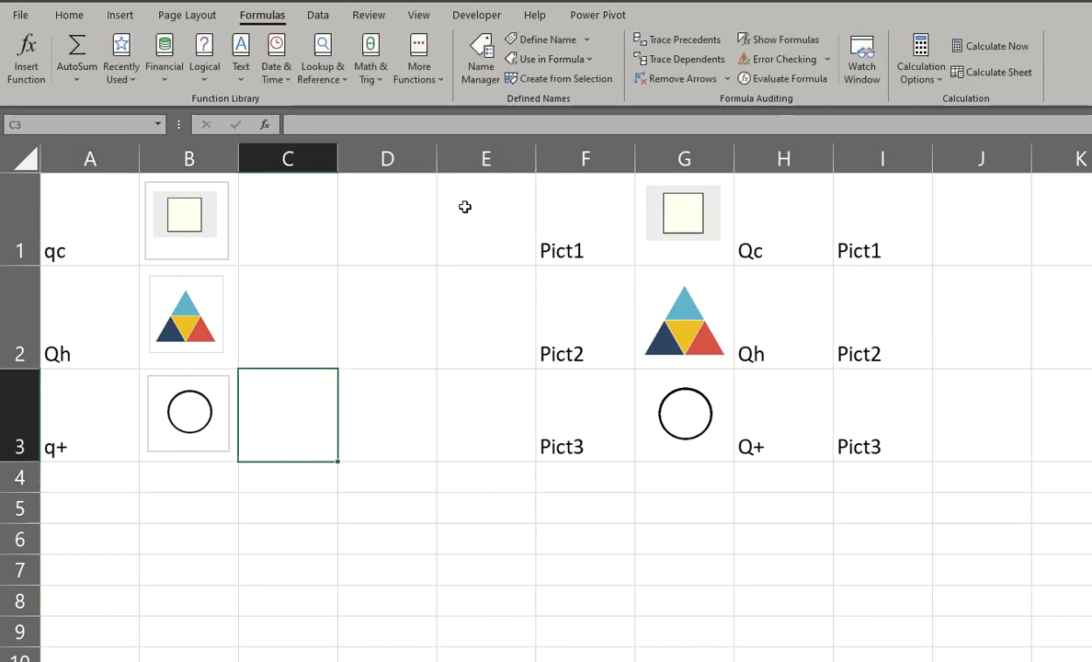
pyautogui.click(481, 57)
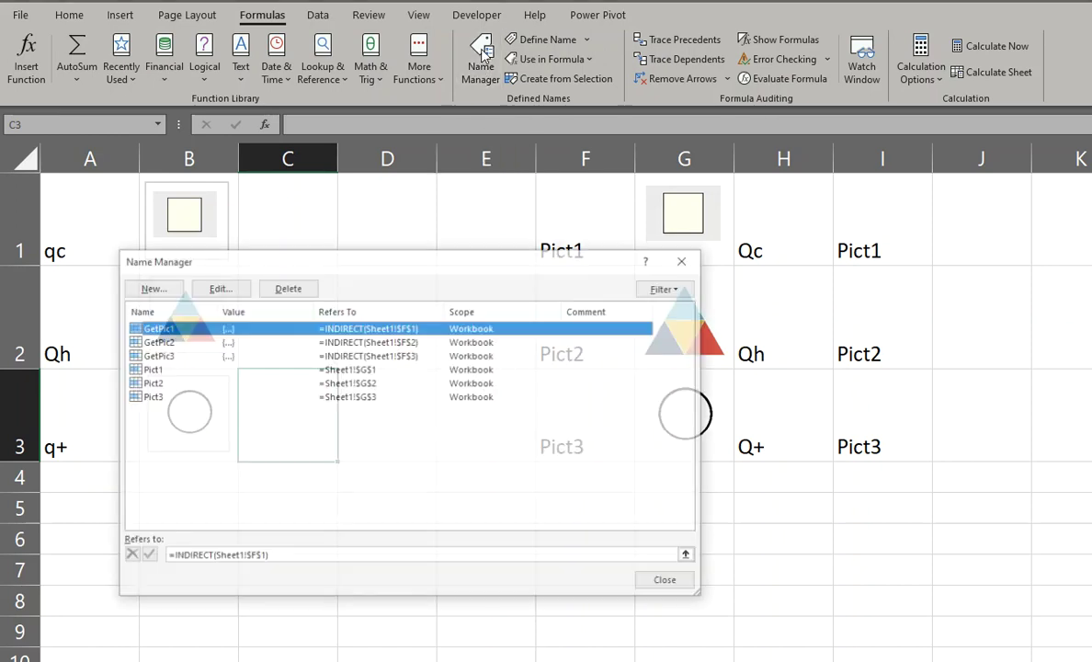
# Move the Name Manager aside to show GetPic1–3 and Pict1–3 next to the pictures
pyautogui.moveTo(456, 270); pyautogui.dragTo(738, 199)
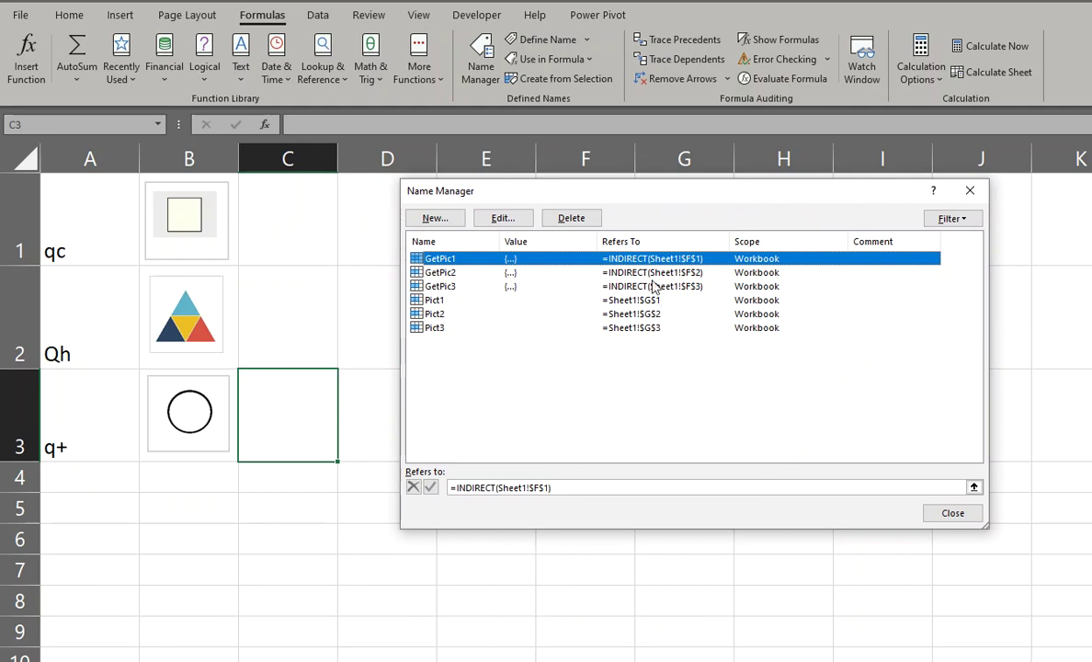